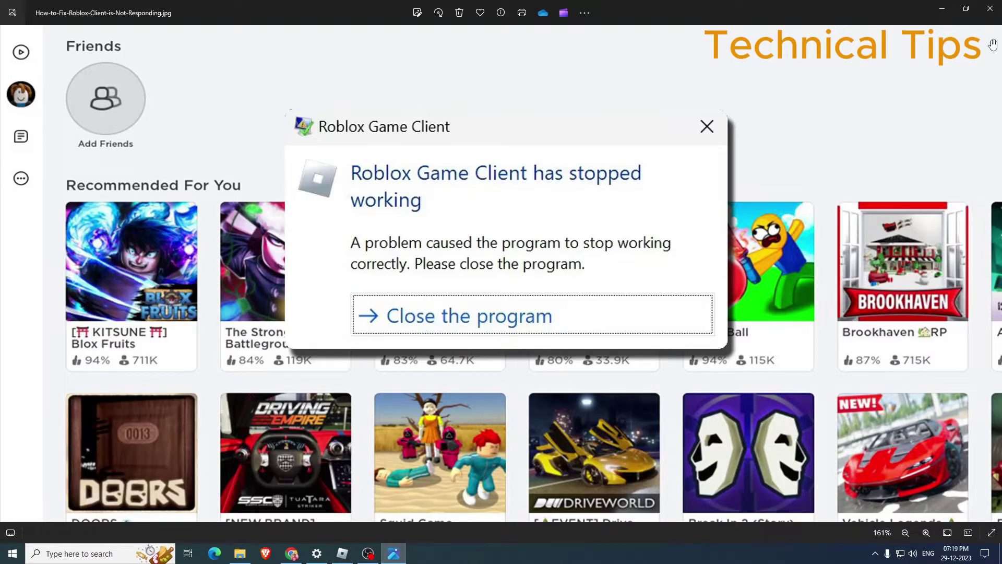
Step: Minimize Photos and run %temp% from Windows Run to open the Temp folder
{"action": "left_click", "coordinate": [939, 7]}
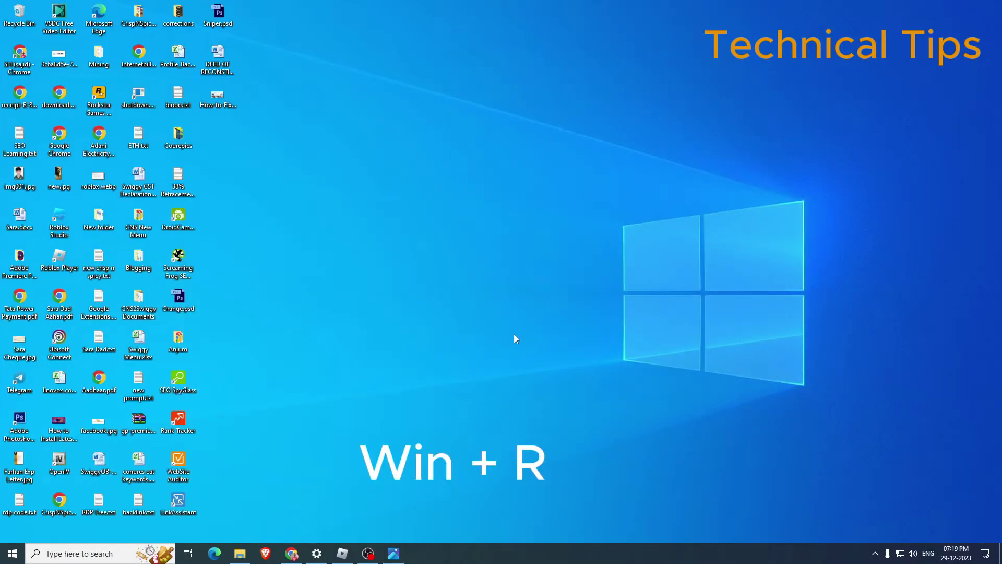
{"action": "key", "text": "super+r"}
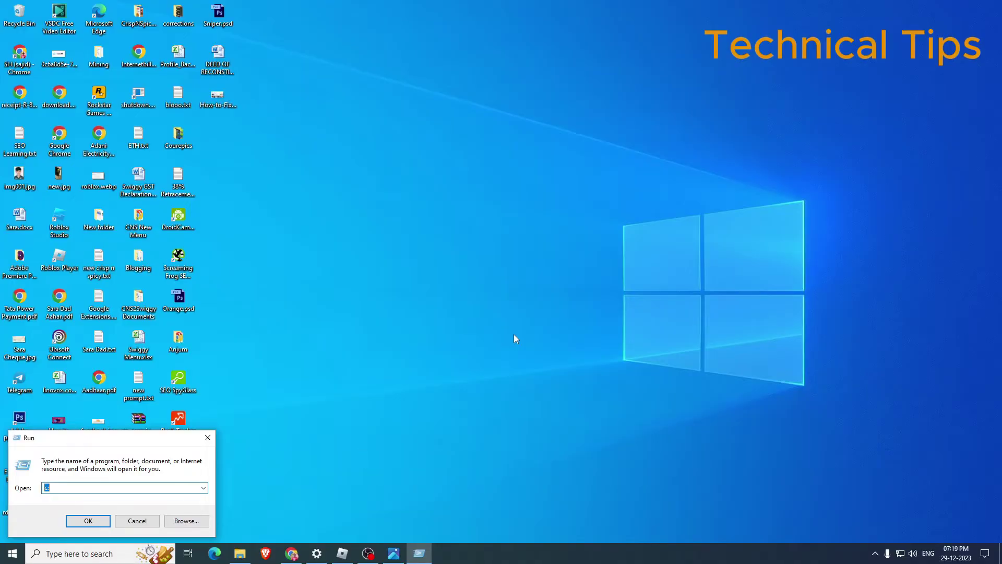
{"action": "key", "text": "BackSpace"}
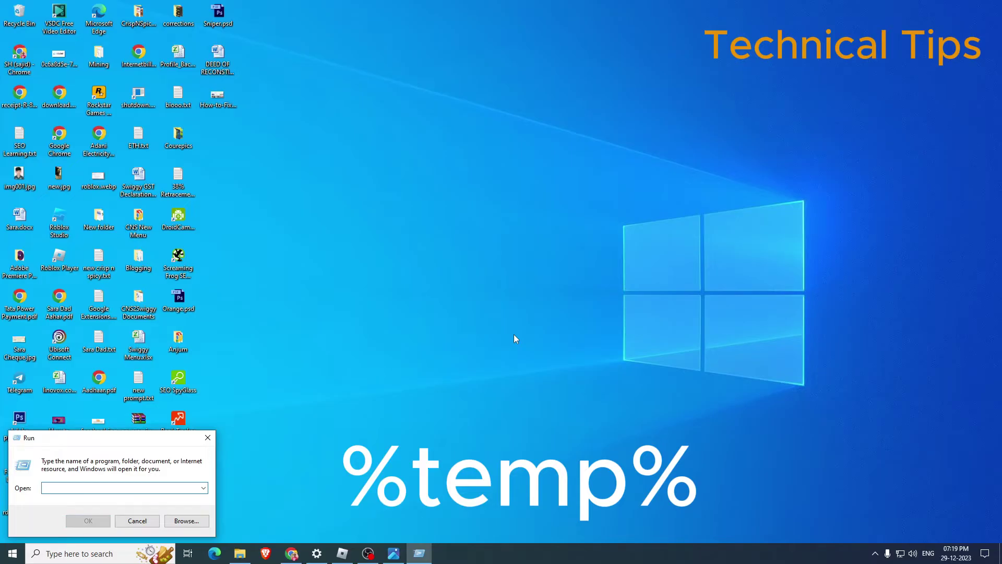
{"action": "type", "text": "%"}
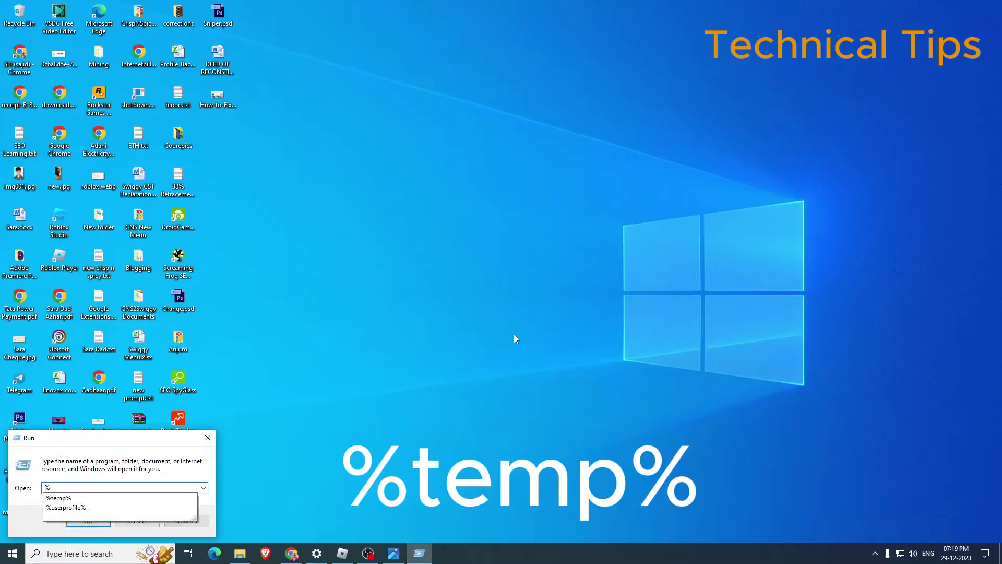
{"action": "type", "text": "temp%"}
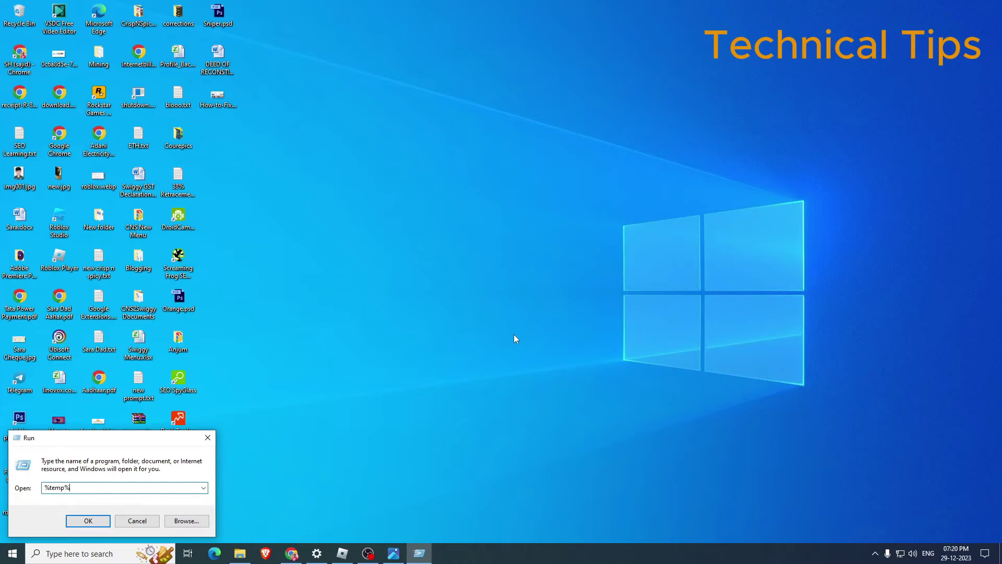
{"action": "key", "text": "Return"}
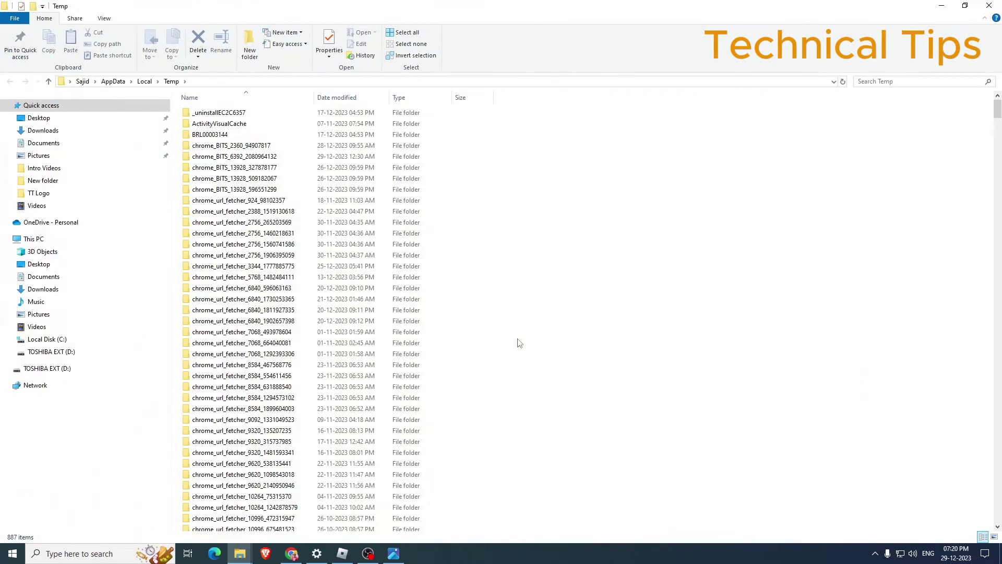
Step: Select all 887 items in Temp and permanently delete them
{"action": "left_click", "coordinate": [371, 375]}
{"action": "key", "text": "ctrl+a"}
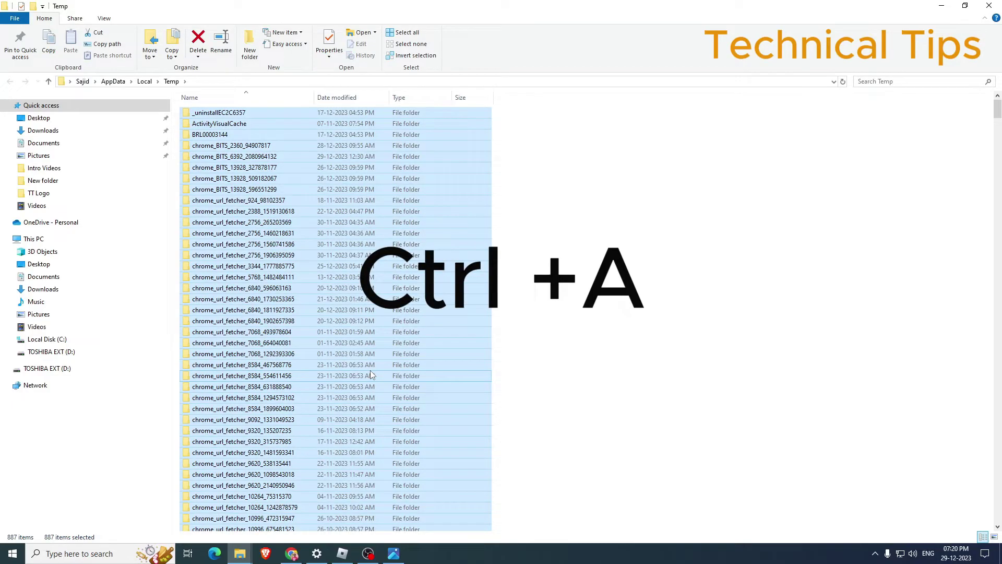
{"action": "key", "text": "shift+Delete"}
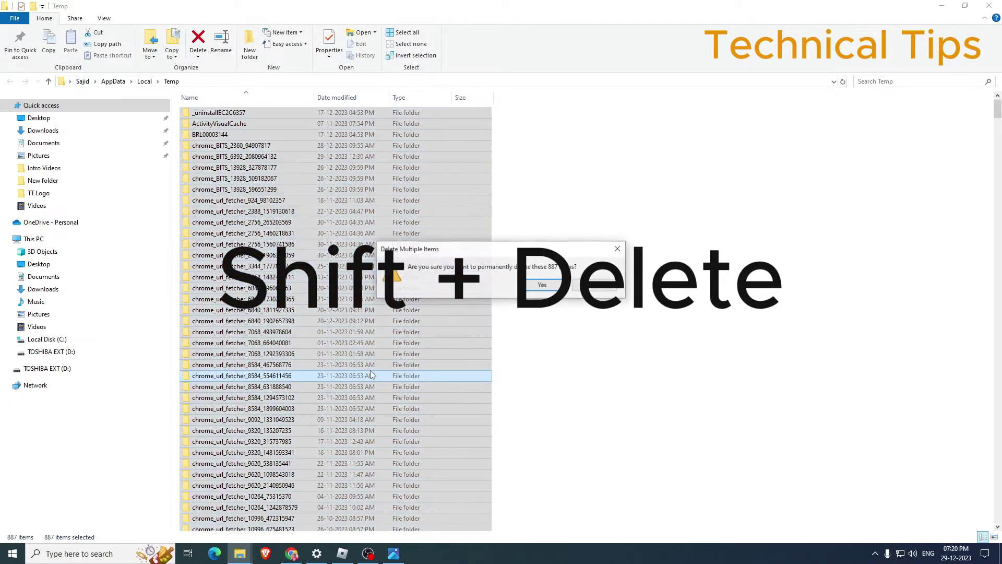
{"action": "key", "text": "Return"}
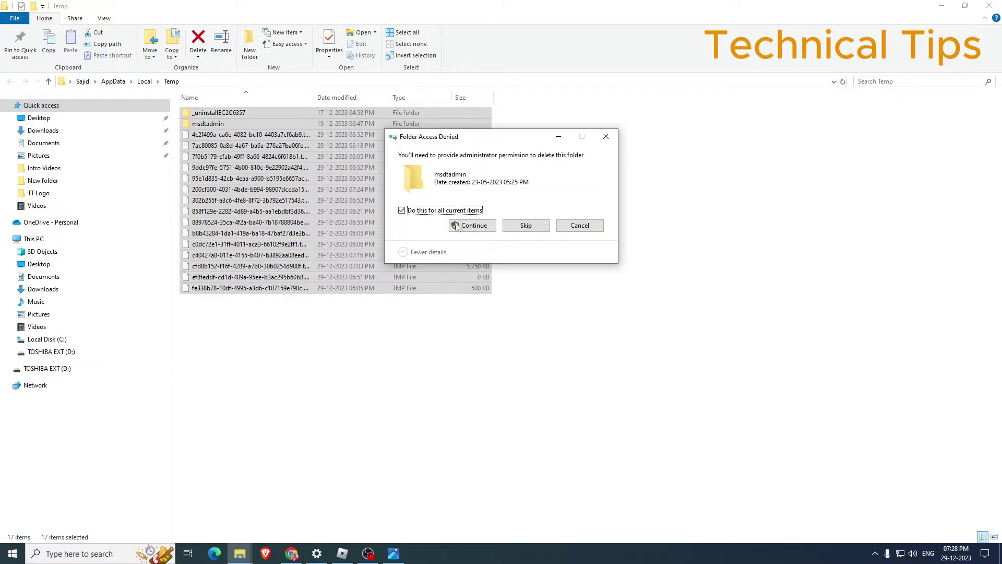
Step: Continue past the access prompt and skip every temp file in use by Chrome, leaving 15 TMP files
{"action": "left_click", "coordinate": [477, 228]}
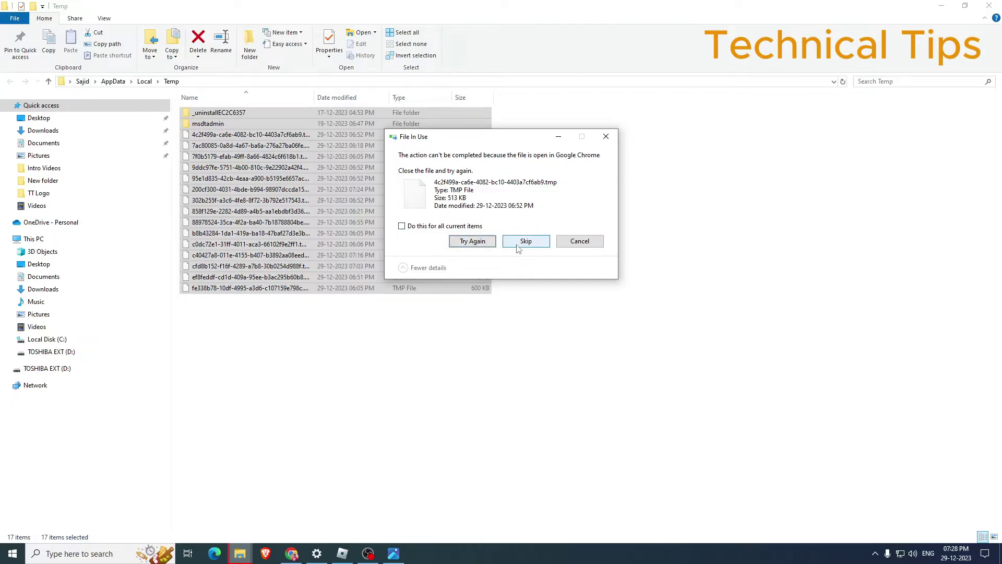
{"action": "left_click", "coordinate": [523, 243]}
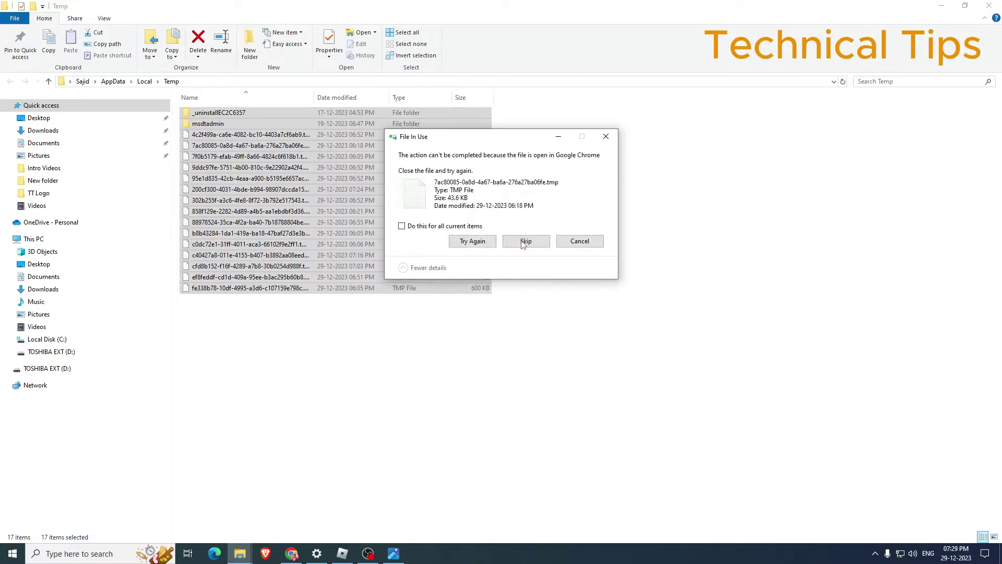
{"action": "left_click", "coordinate": [523, 243]}
{"action": "left_click", "coordinate": [523, 243]}
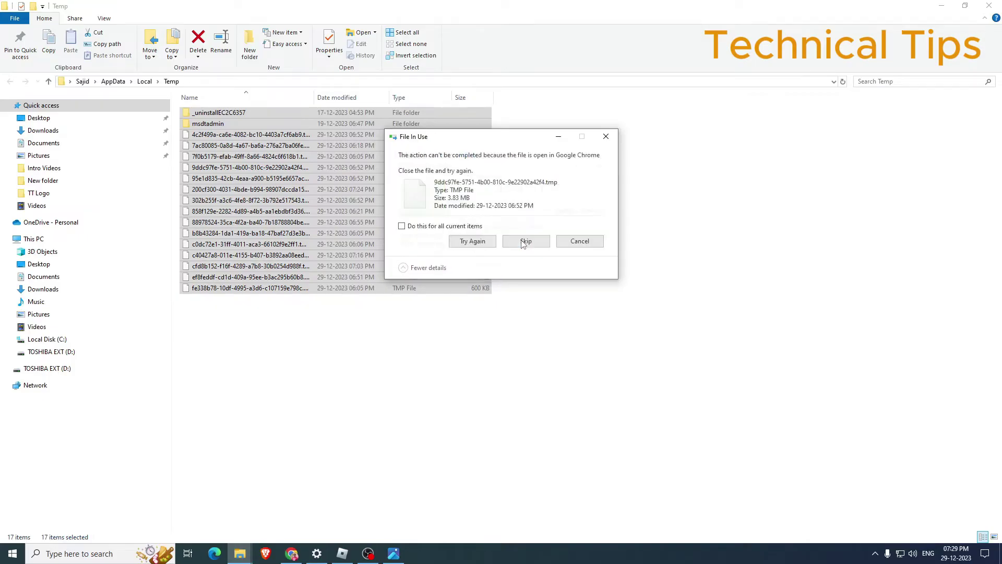
{"action": "left_click", "coordinate": [523, 243]}
{"action": "left_click", "coordinate": [524, 243]}
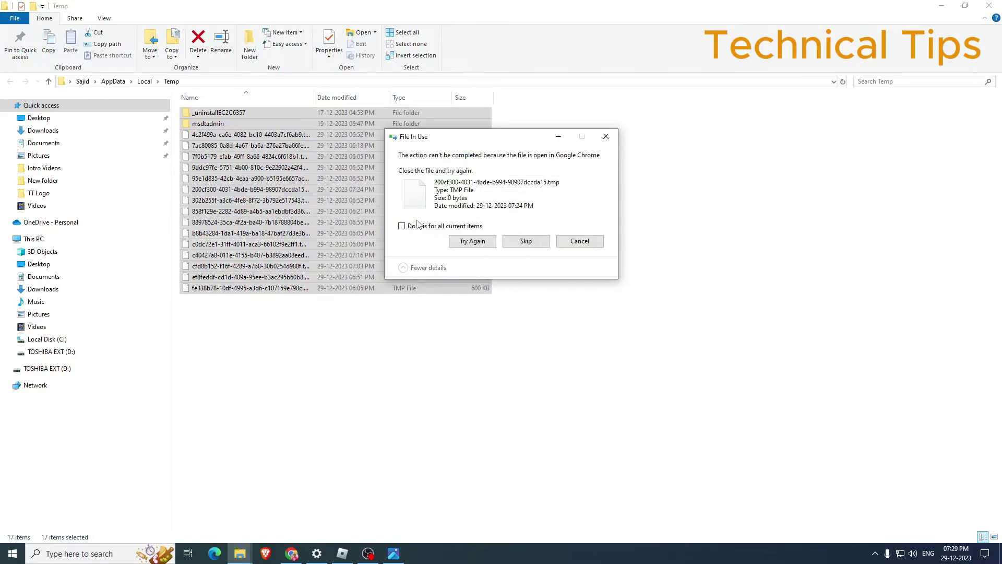
{"action": "left_click", "coordinate": [402, 225]}
{"action": "left_click", "coordinate": [532, 246]}
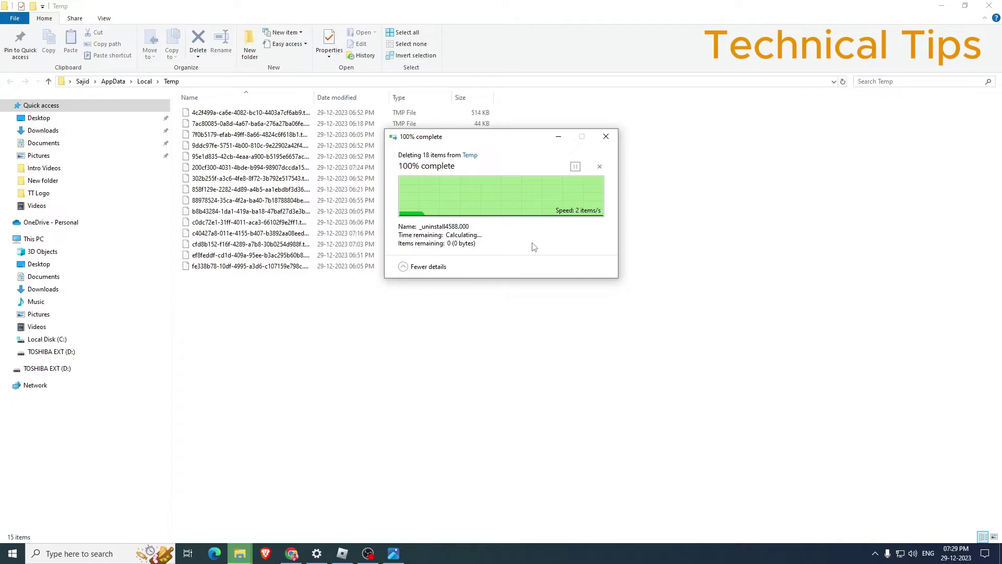
Step: Close the Temp window and launch Disk Cleanup by searching 'disk cle'
{"action": "left_click", "coordinate": [989, 5]}
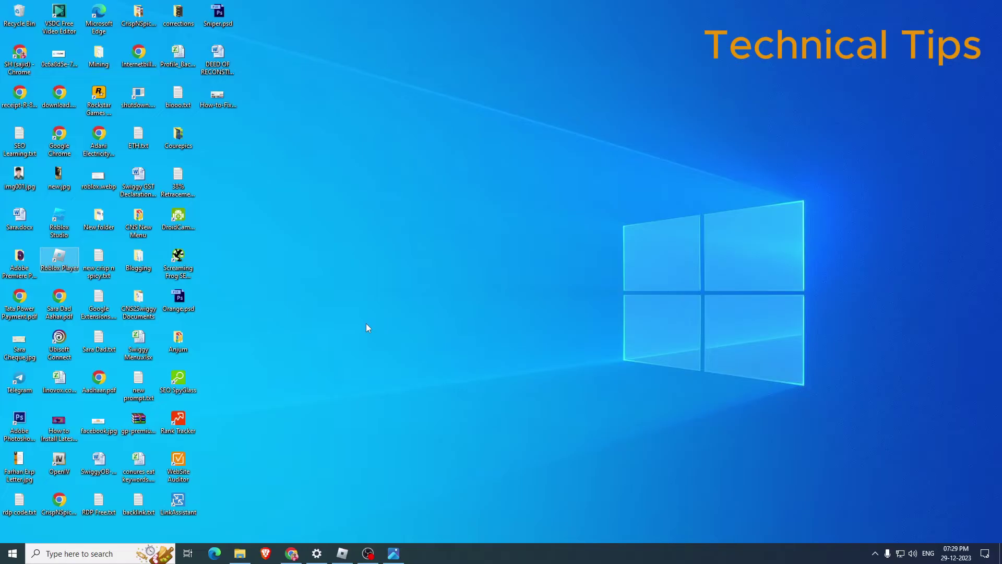
{"action": "left_click", "coordinate": [58, 556]}
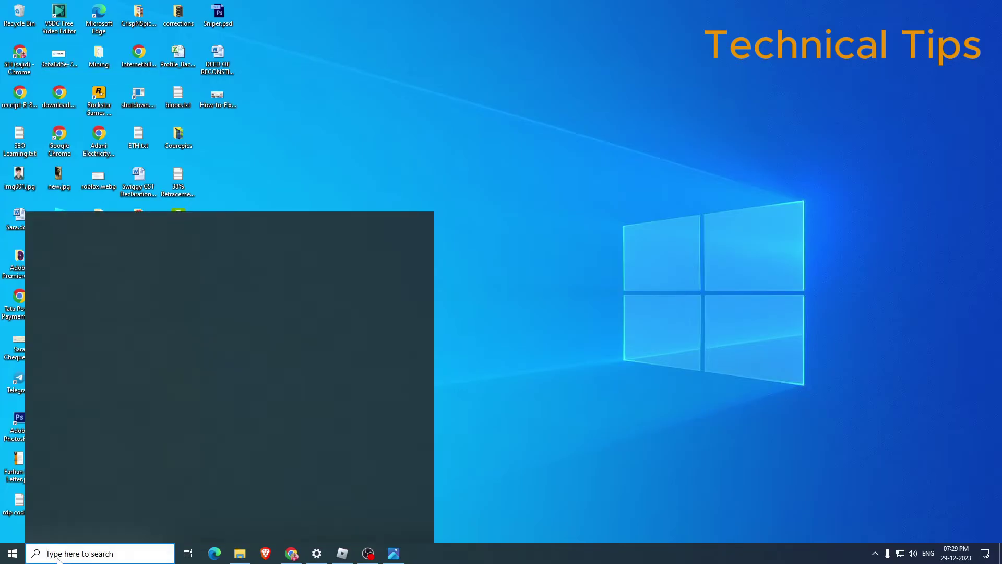
{"action": "type", "text": "disk cle"}
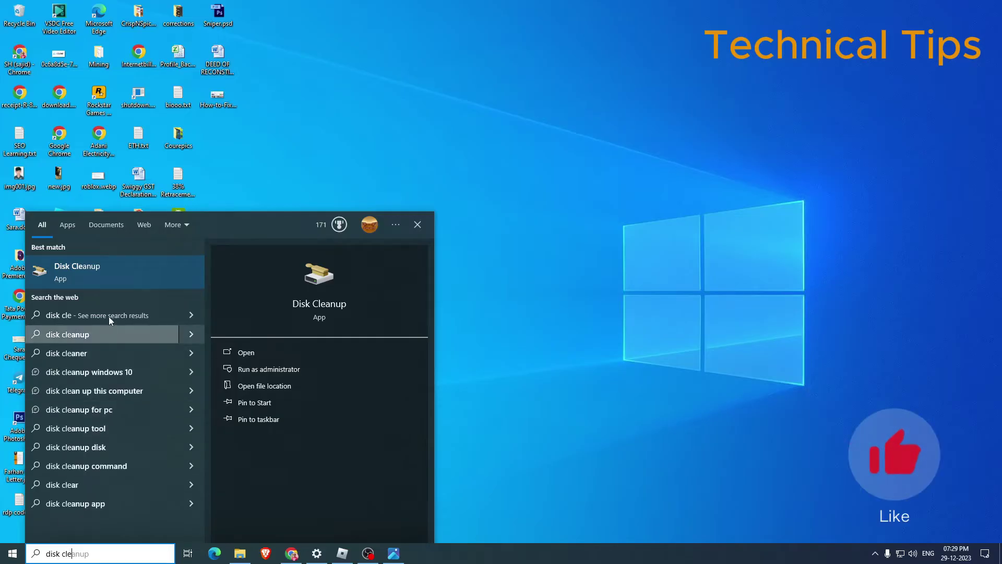
{"action": "left_click", "coordinate": [111, 280]}
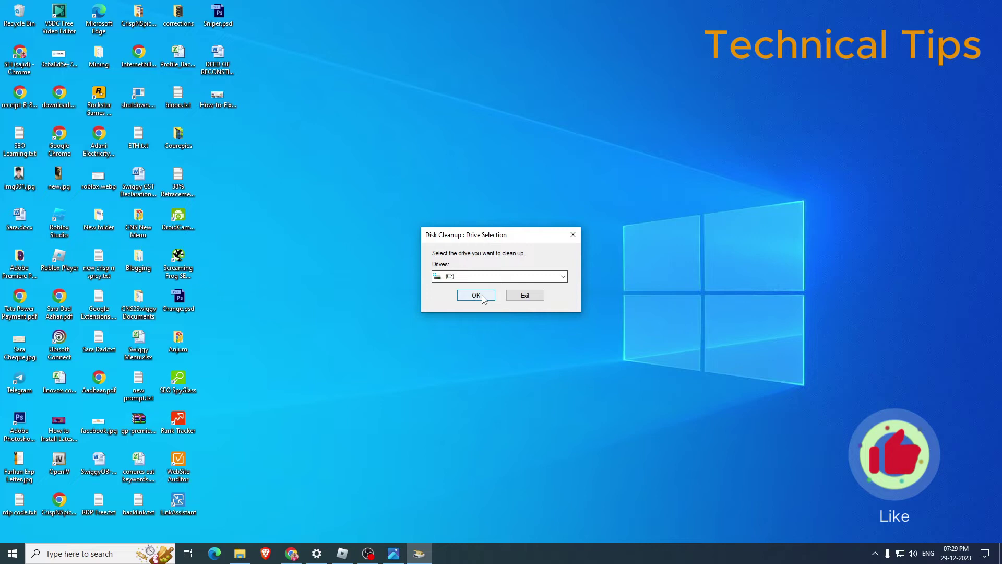
Step: Clean drive (C:), permanently deleting the checked 748 MB of junk files
{"action": "left_click", "coordinate": [495, 277]}
{"action": "left_click", "coordinate": [493, 287]}
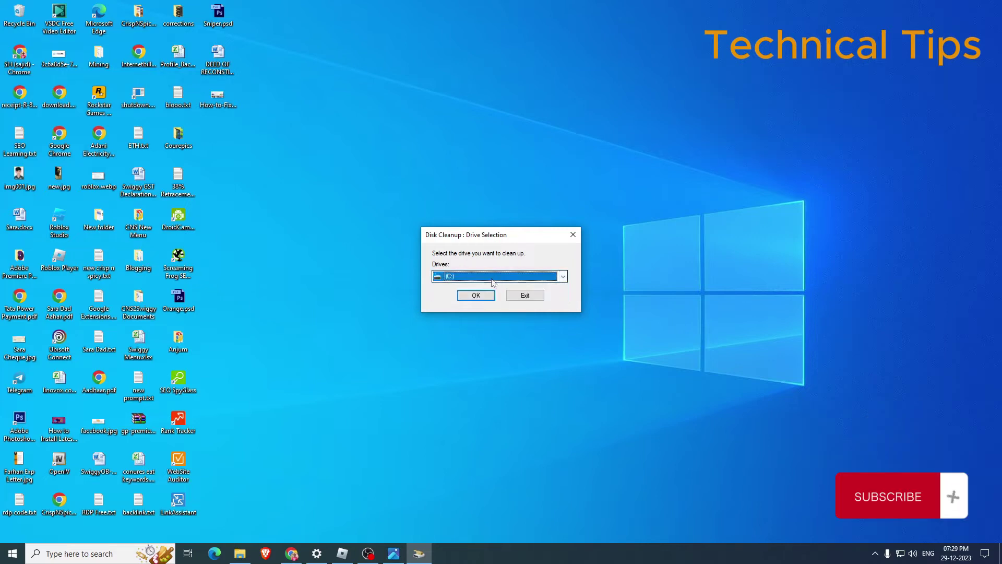
{"action": "left_click", "coordinate": [476, 295]}
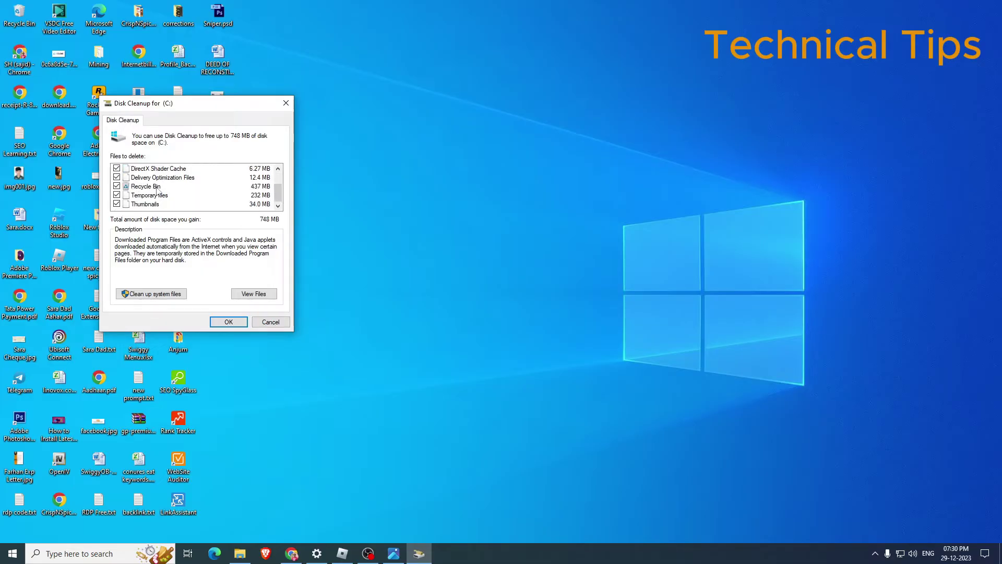
{"action": "left_click", "coordinate": [228, 323]}
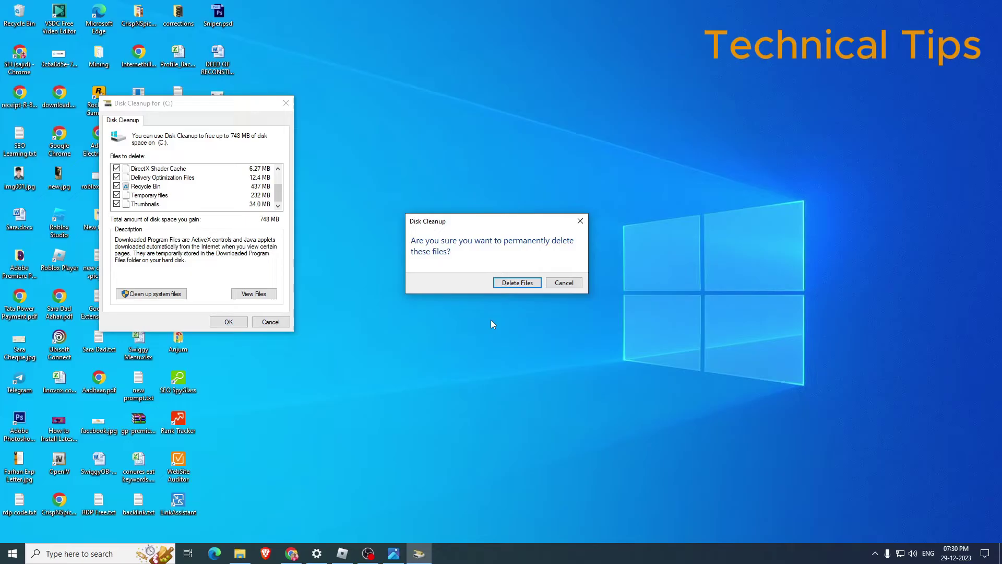
{"action": "left_click", "coordinate": [516, 287]}
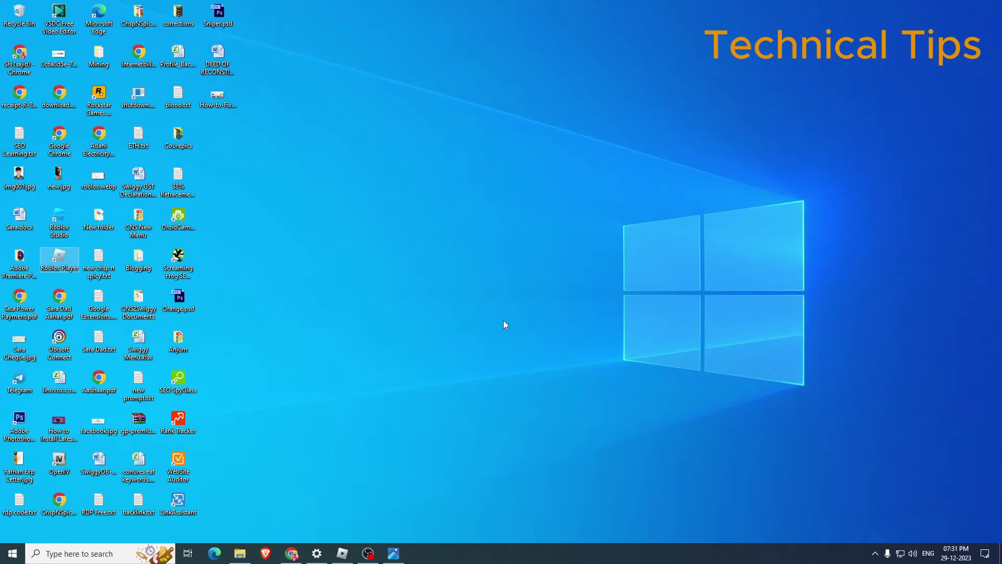
Step: Deselect the desktop, open Windows Run and clear its Open field
{"action": "left_click", "coordinate": [308, 354]}
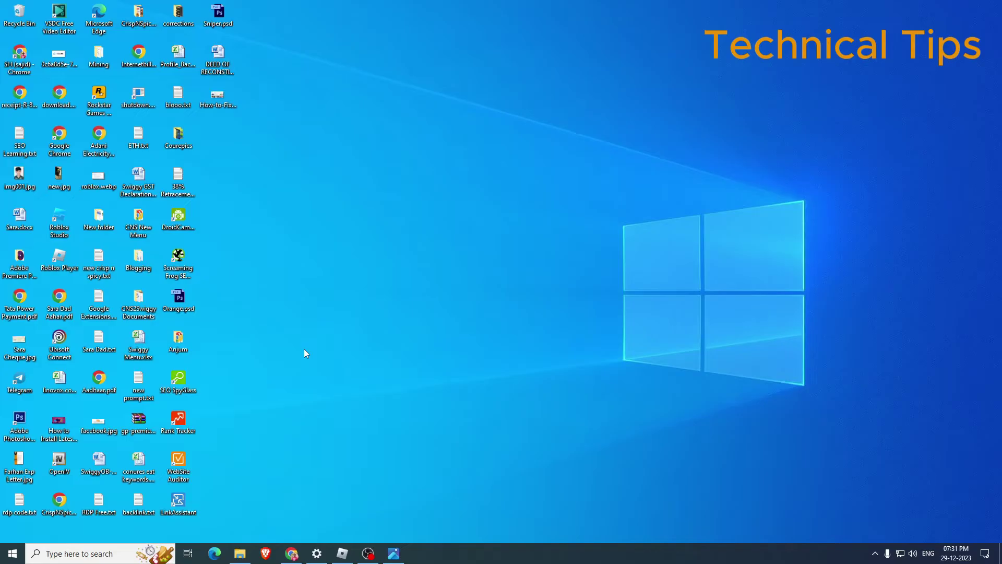
{"action": "key", "text": "super+r"}
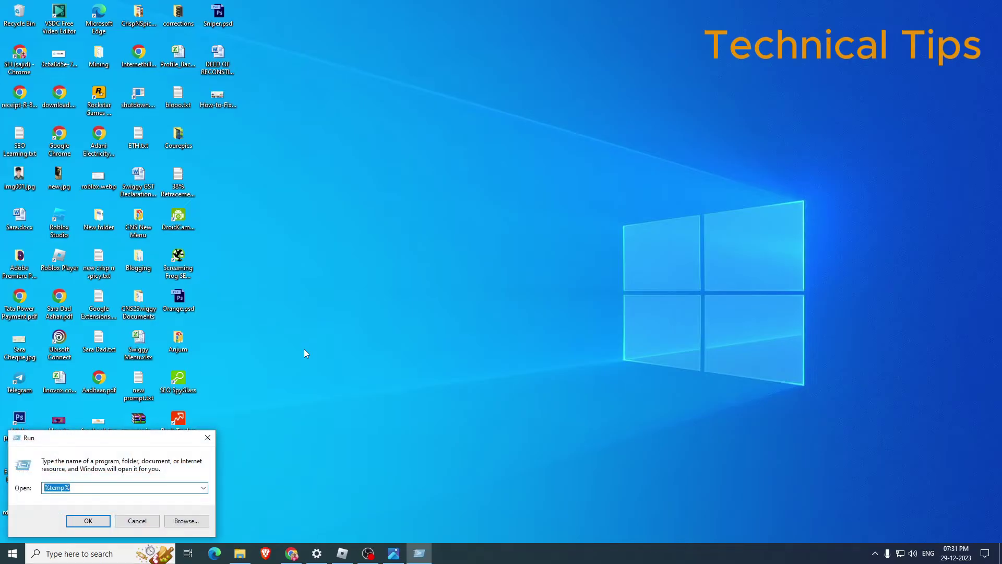
{"action": "type", "text": "c"}
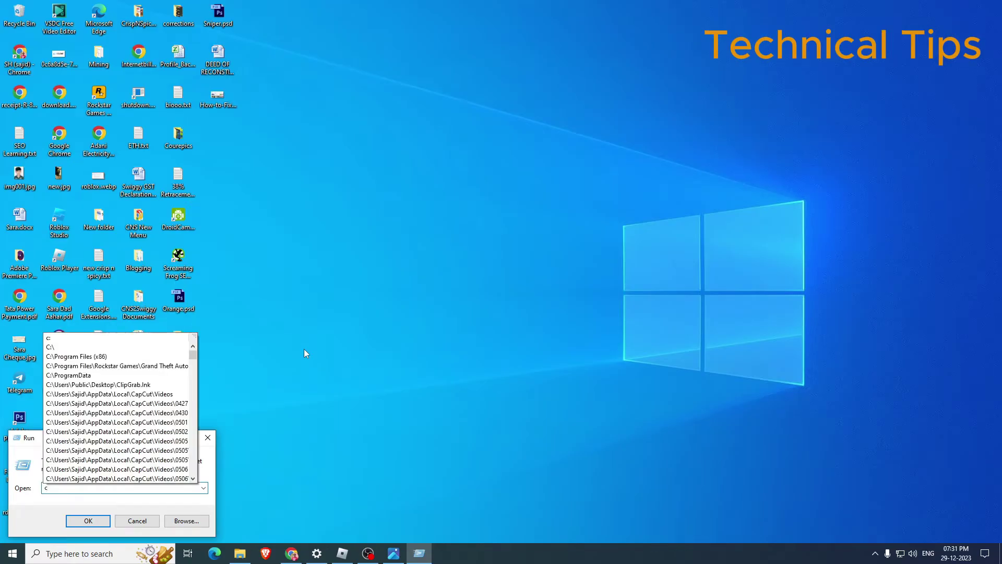
{"action": "key", "text": "BackSpace"}
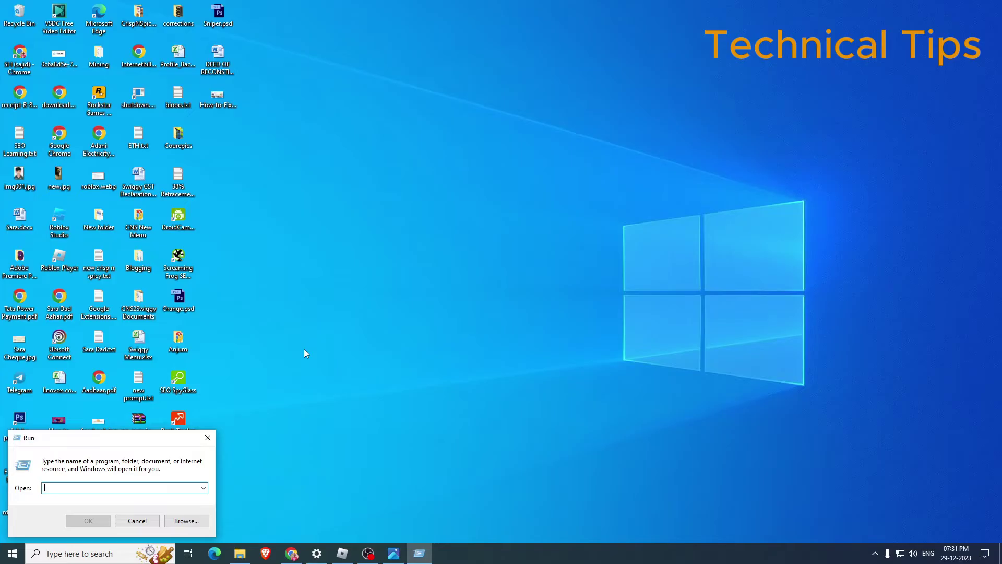
Step: Run c: and browse Users > user folder > AppData > Local, selecting the Roblox folder
{"action": "type", "text": "c:"}
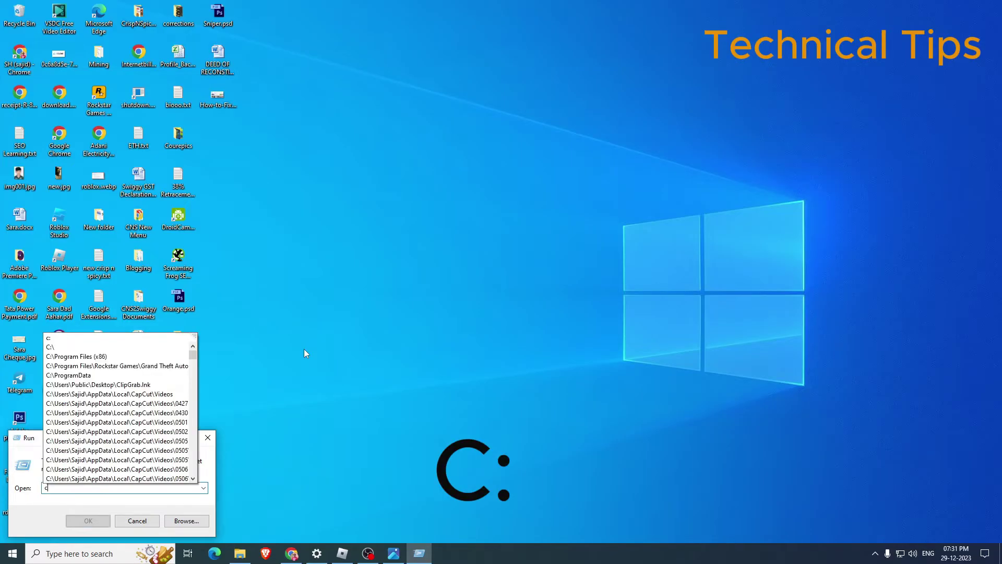
{"action": "key", "text": "Return"}
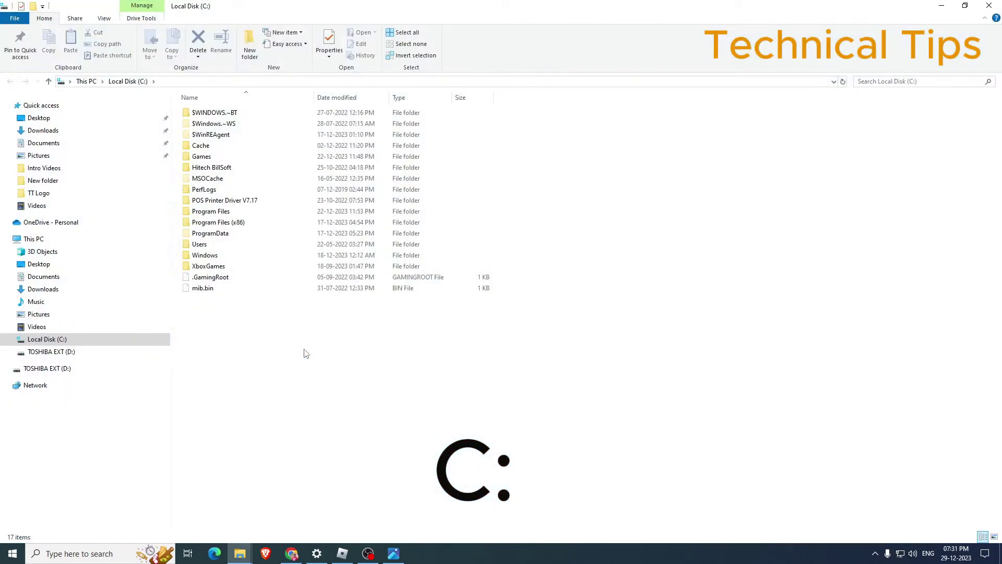
{"action": "left_click", "coordinate": [215, 255]}
{"action": "double_click", "coordinate": [218, 246]}
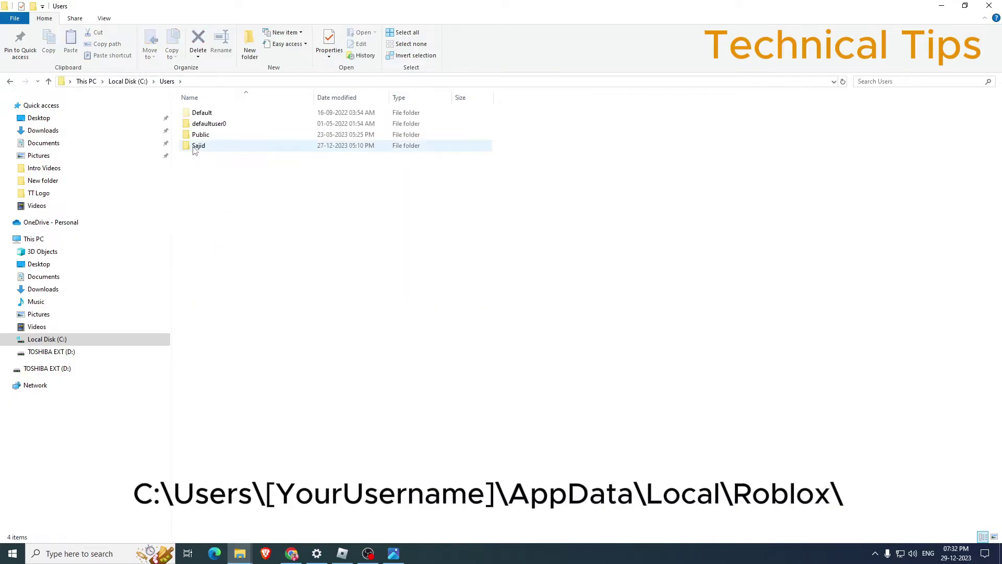
{"action": "double_click", "coordinate": [198, 146]}
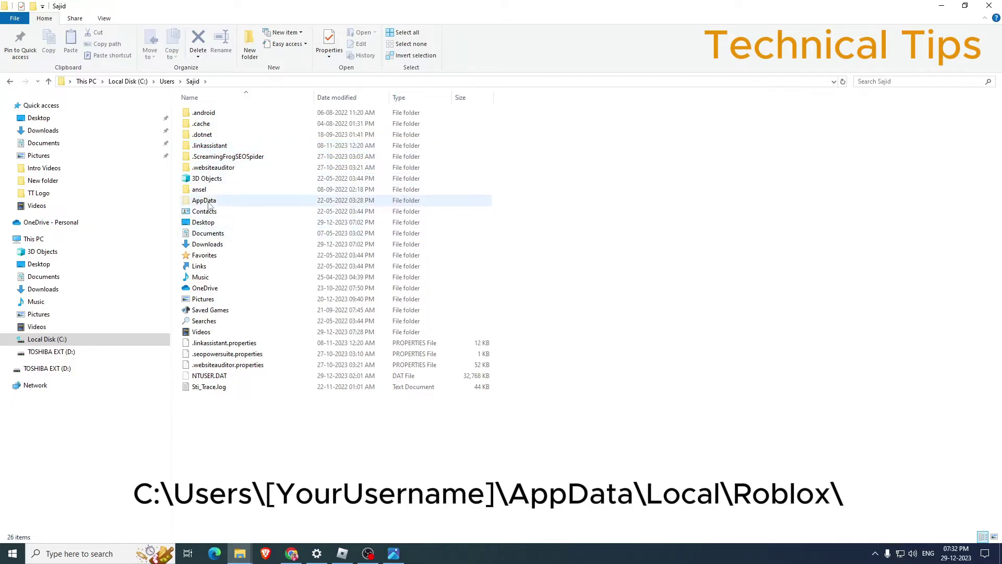
{"action": "double_click", "coordinate": [208, 203]}
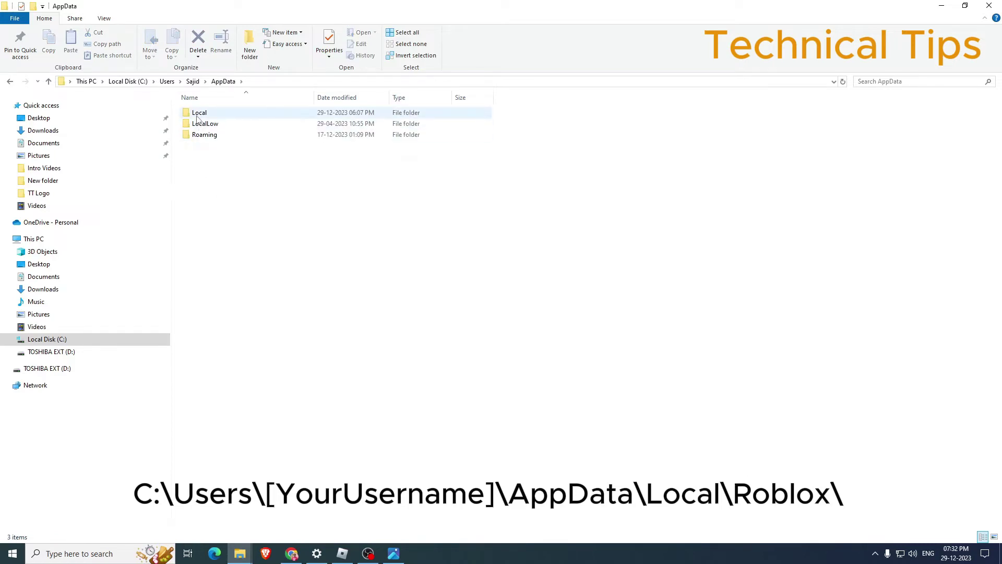
{"action": "double_click", "coordinate": [197, 115]}
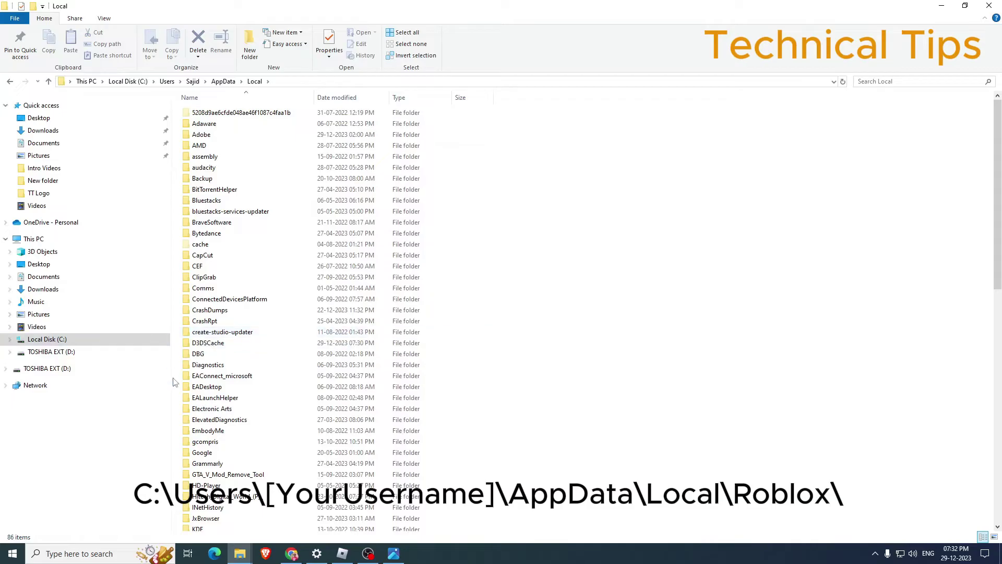
{"action": "left_click", "coordinate": [228, 388]}
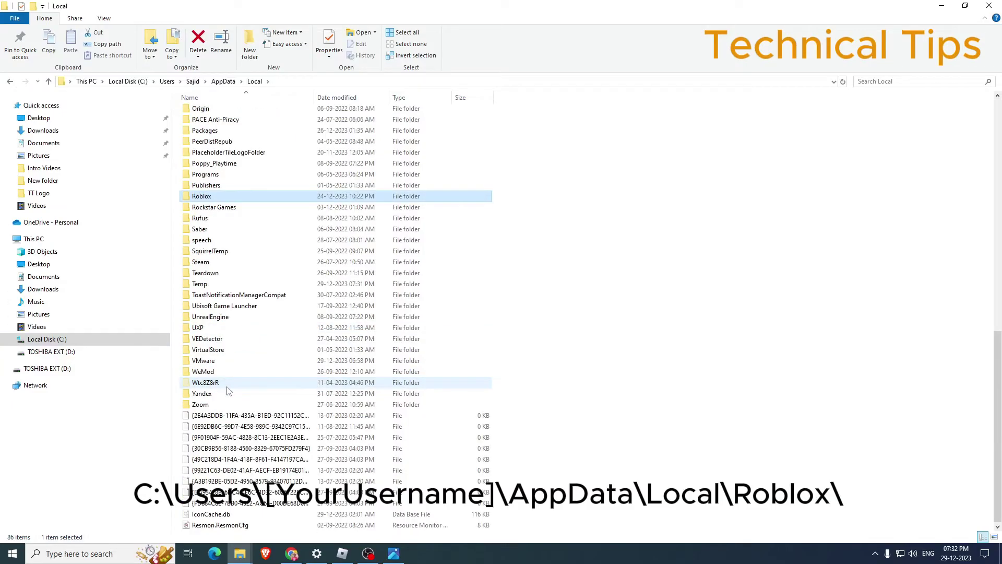
Step: Permanently delete all of Roblox\Versions, skipping the in-use version folder, and close Explorer
{"action": "double_click", "coordinate": [211, 201]}
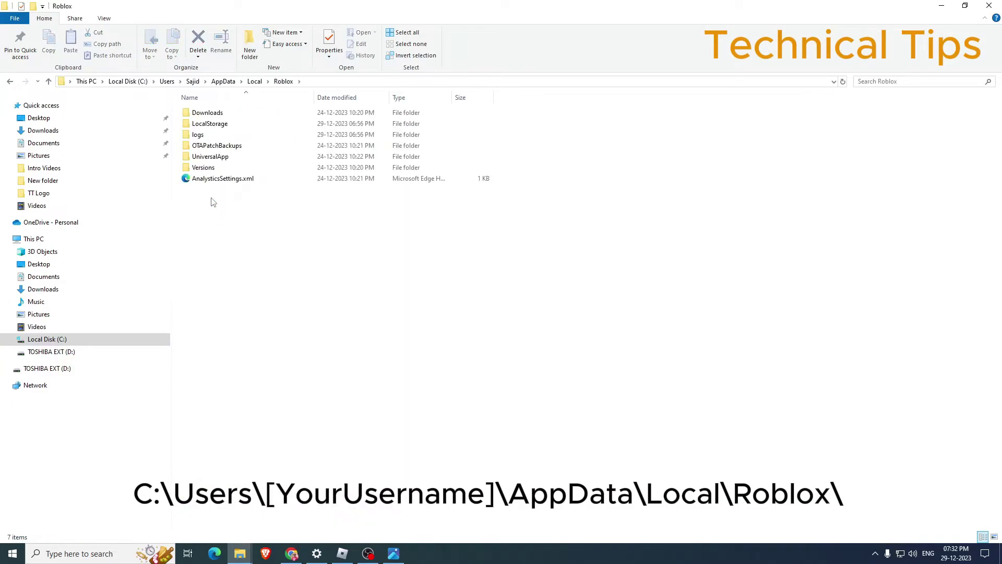
{"action": "double_click", "coordinate": [195, 170]}
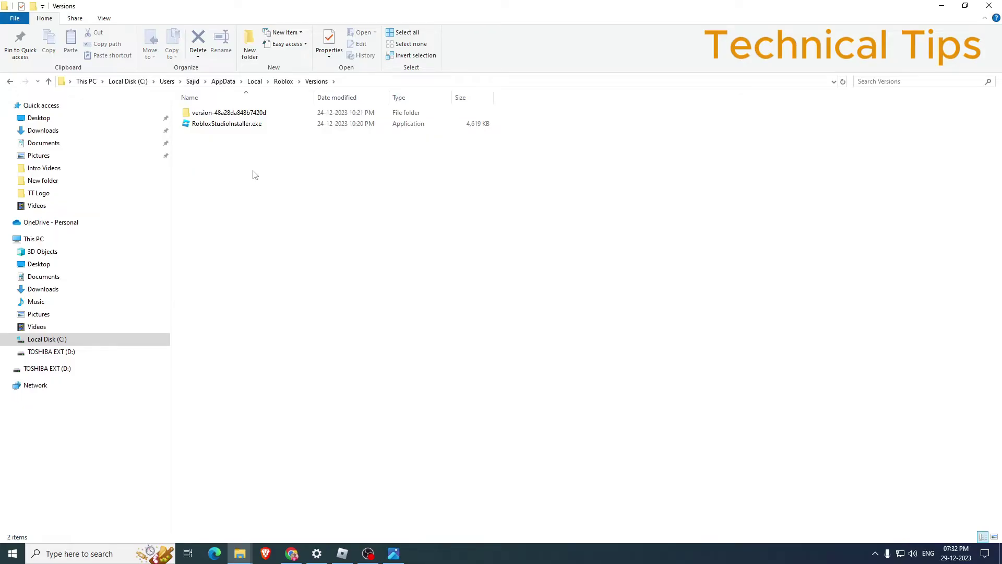
{"action": "key", "text": "ctrl+a"}
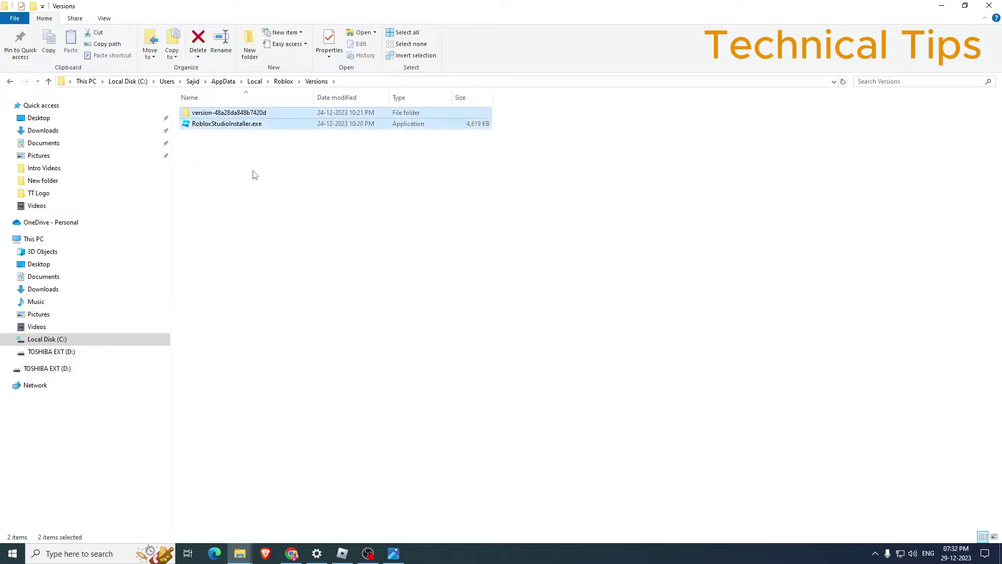
{"action": "key", "text": "shift+Delete"}
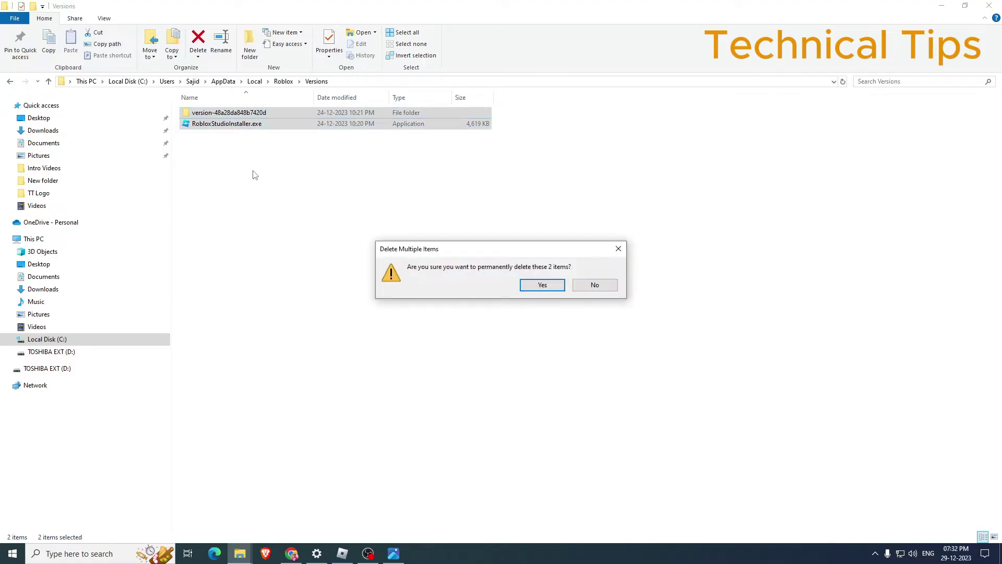
{"action": "key", "text": "Return"}
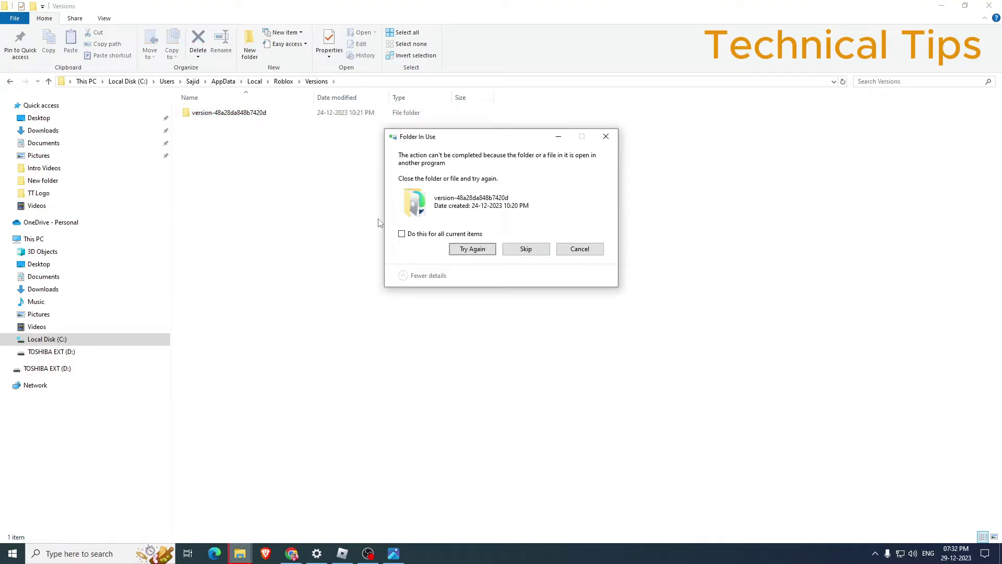
{"action": "left_click", "coordinate": [424, 234]}
{"action": "left_click", "coordinate": [527, 250]}
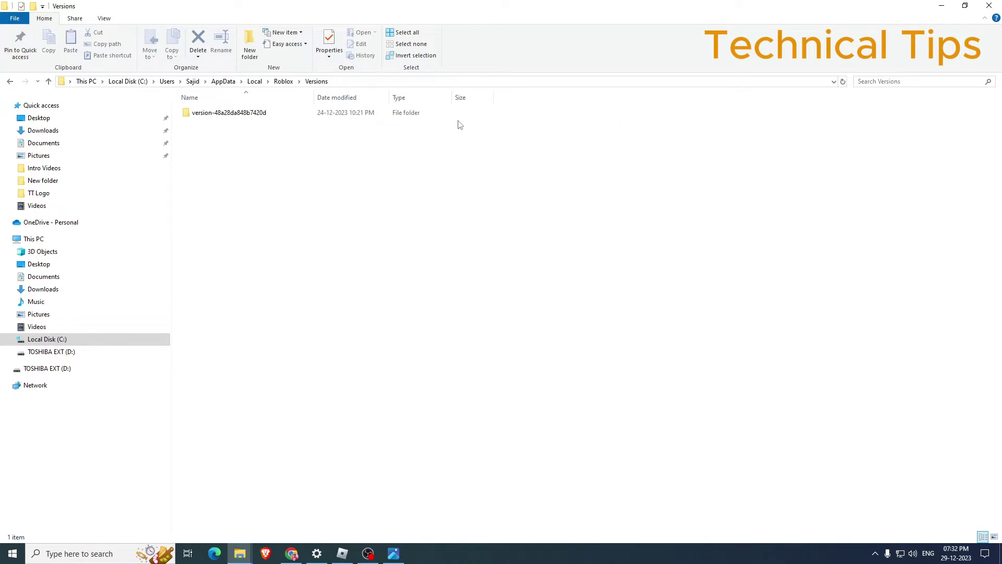
{"action": "left_click", "coordinate": [988, 5]}
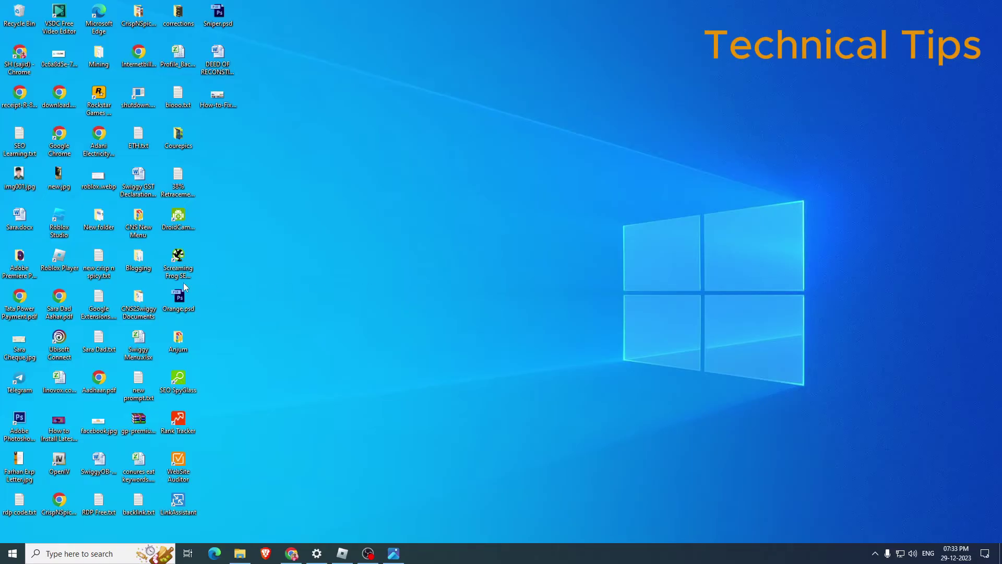
Step: In Roblox Player's Properties, enable Windows 7 compatibility mode and Run as administrator, then apply
{"action": "right_click", "coordinate": [62, 268]}
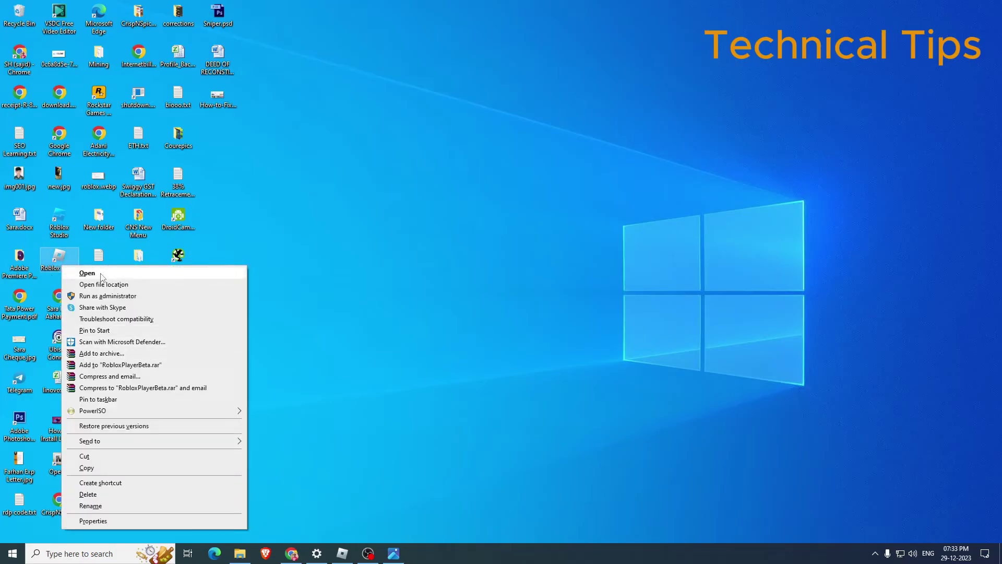
{"action": "left_click", "coordinate": [126, 524]}
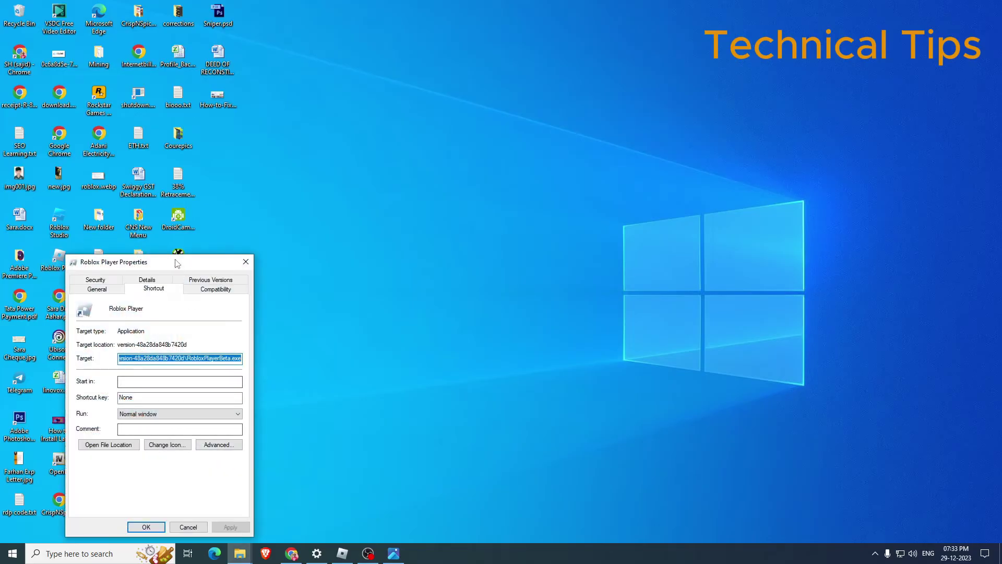
{"action": "left_click_drag", "start_coordinate": [178, 259], "coordinate": [313, 191]}
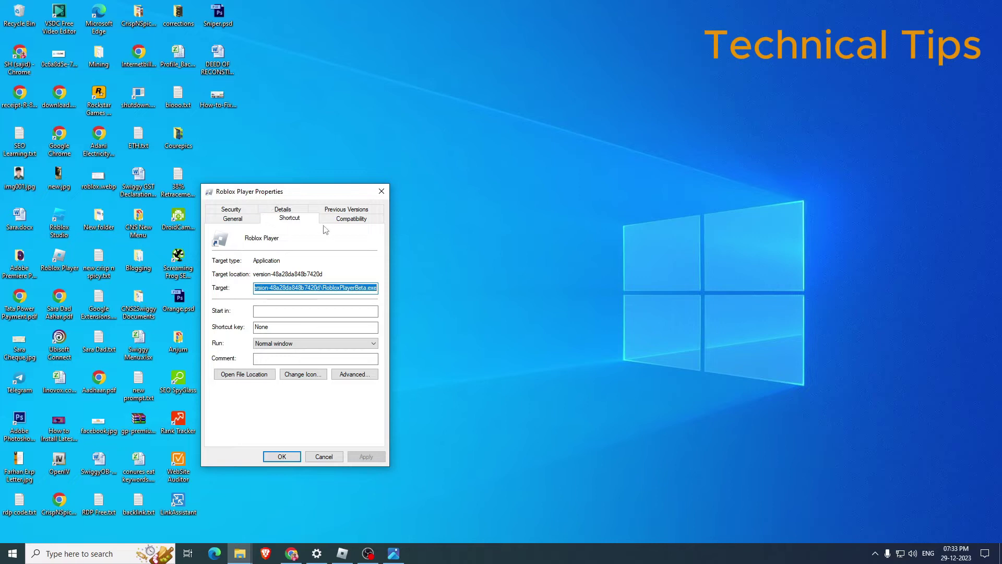
{"action": "left_click", "coordinate": [351, 219]}
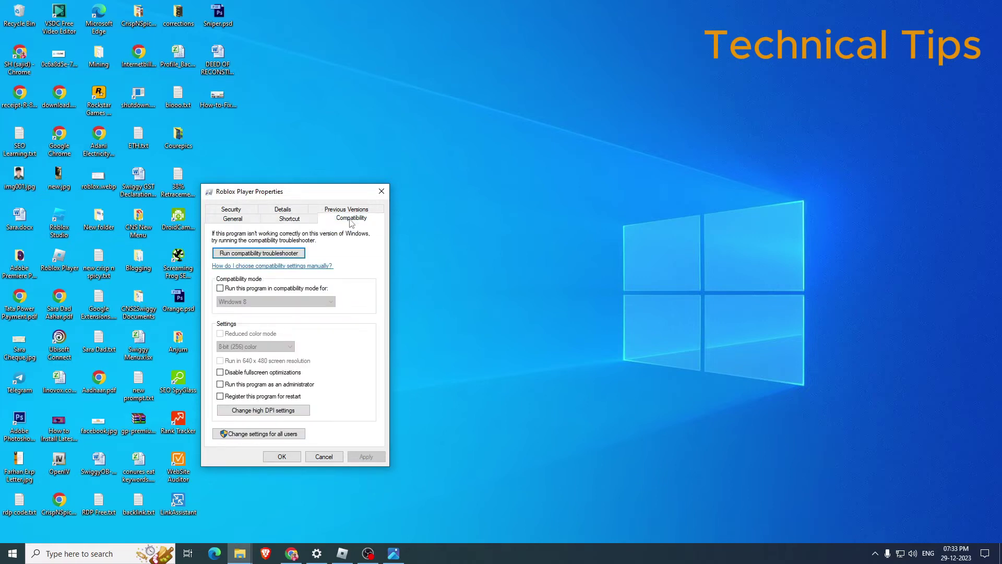
{"action": "left_click", "coordinate": [221, 289]}
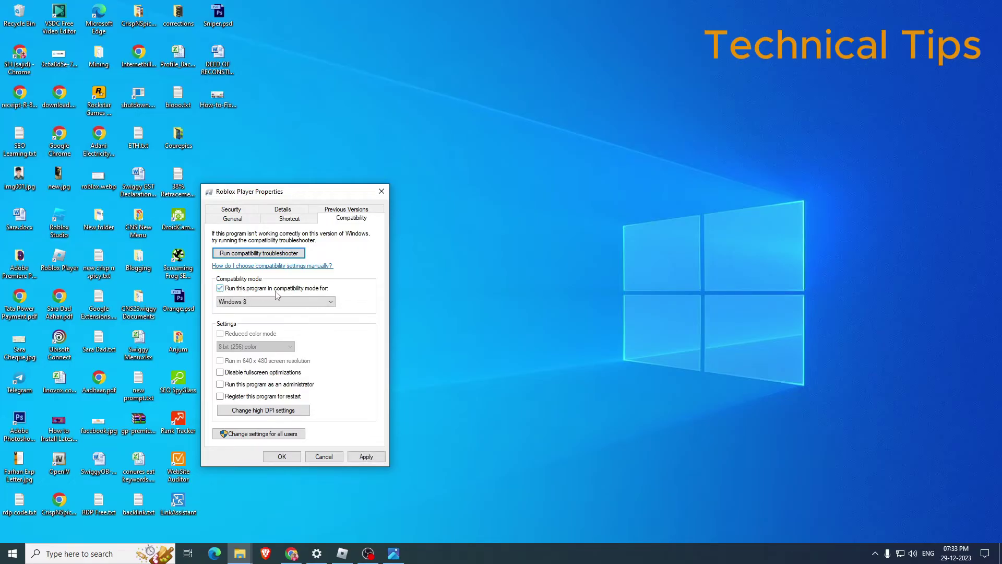
{"action": "left_click", "coordinate": [277, 303]}
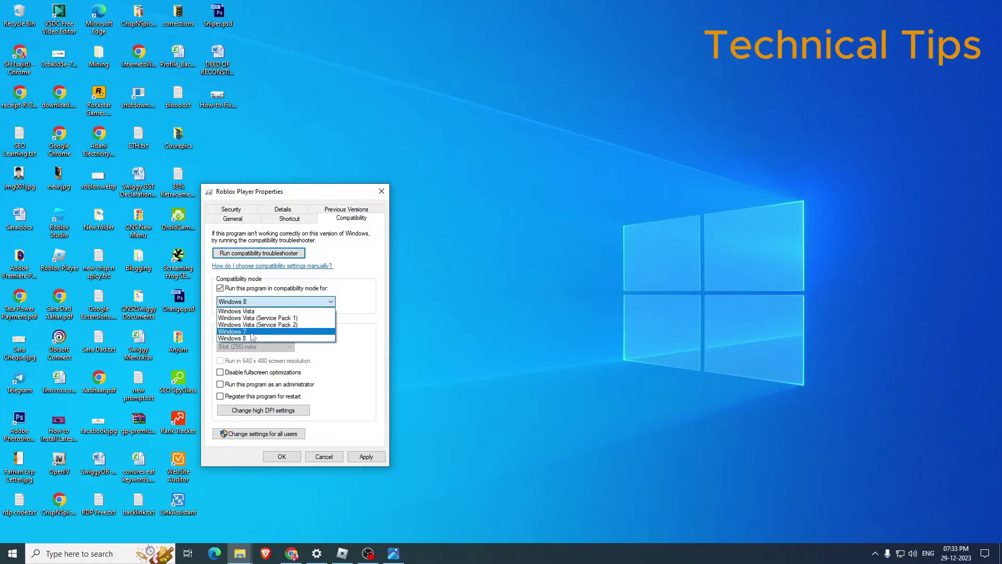
{"action": "left_click", "coordinate": [253, 334]}
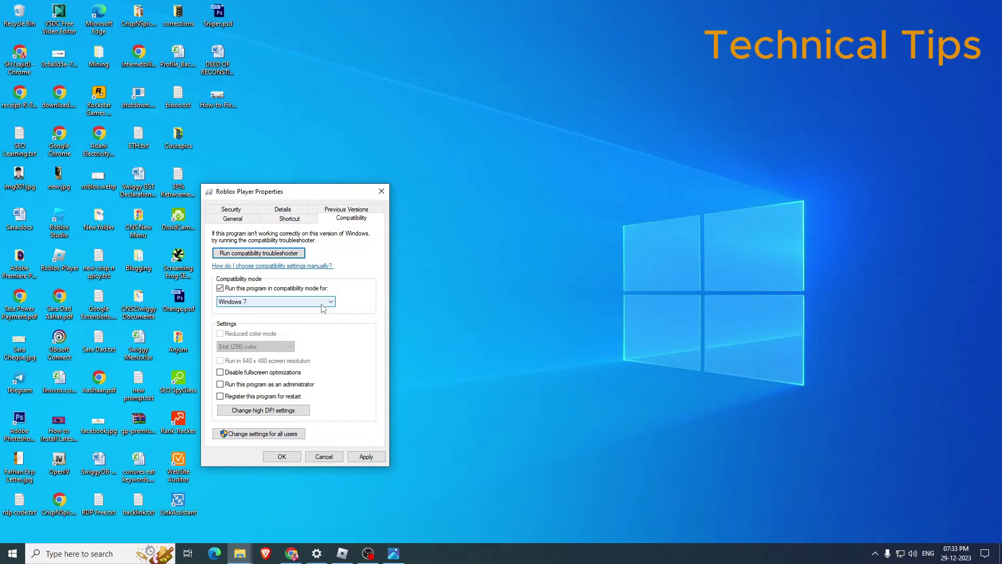
{"action": "left_click", "coordinate": [219, 385]}
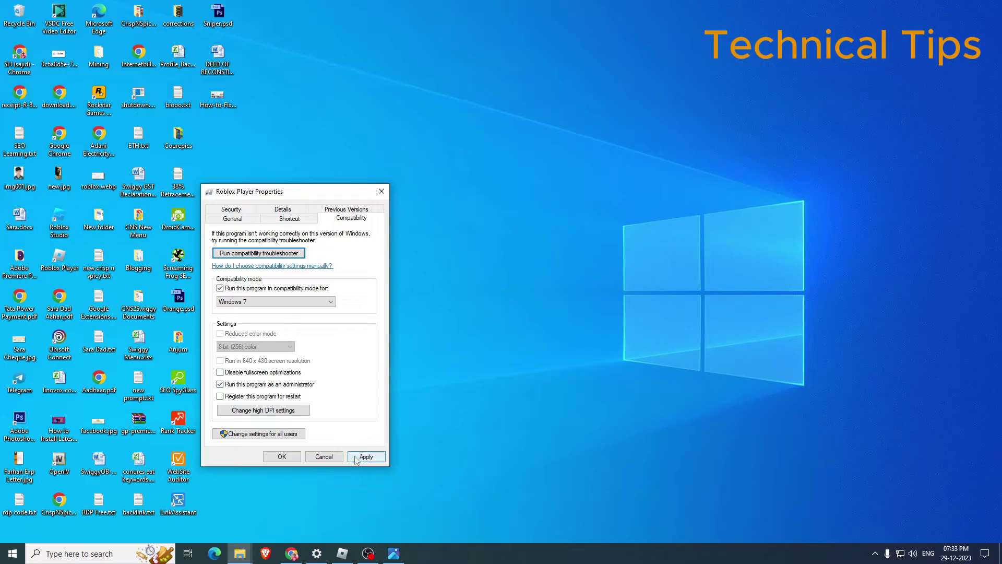
{"action": "left_click", "coordinate": [381, 457]}
{"action": "left_click", "coordinate": [282, 457]}
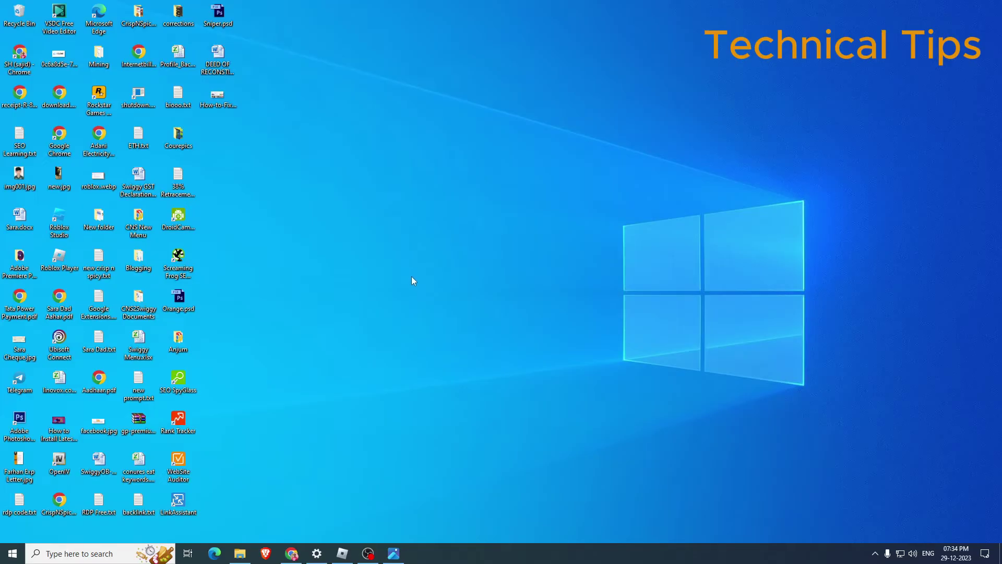
Step: Open Device Manager, centre it, and select NVIDIA GeForce RTX 3060 Ti under Display adapters
{"action": "right_click", "coordinate": [18, 553]}
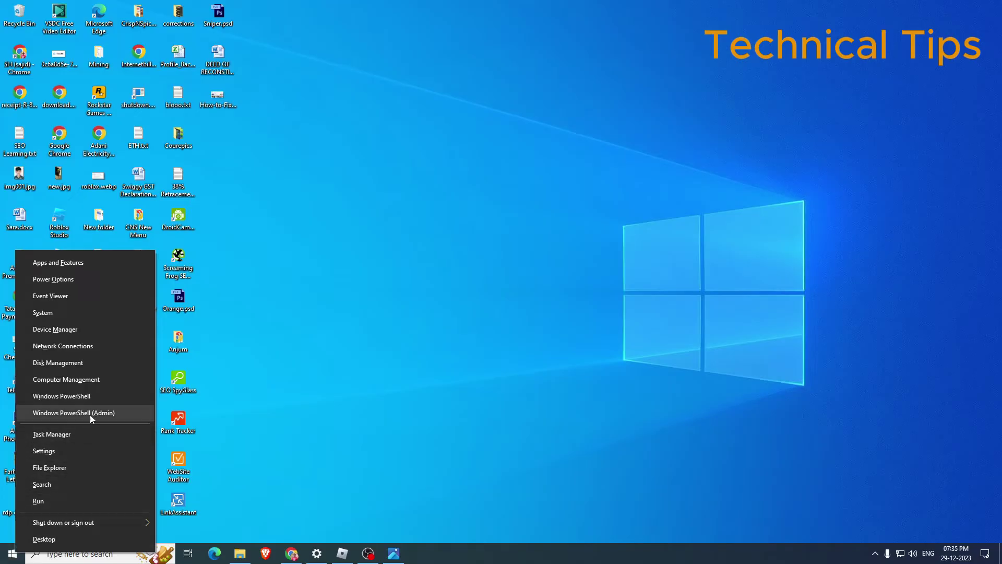
{"action": "left_click", "coordinate": [70, 332]}
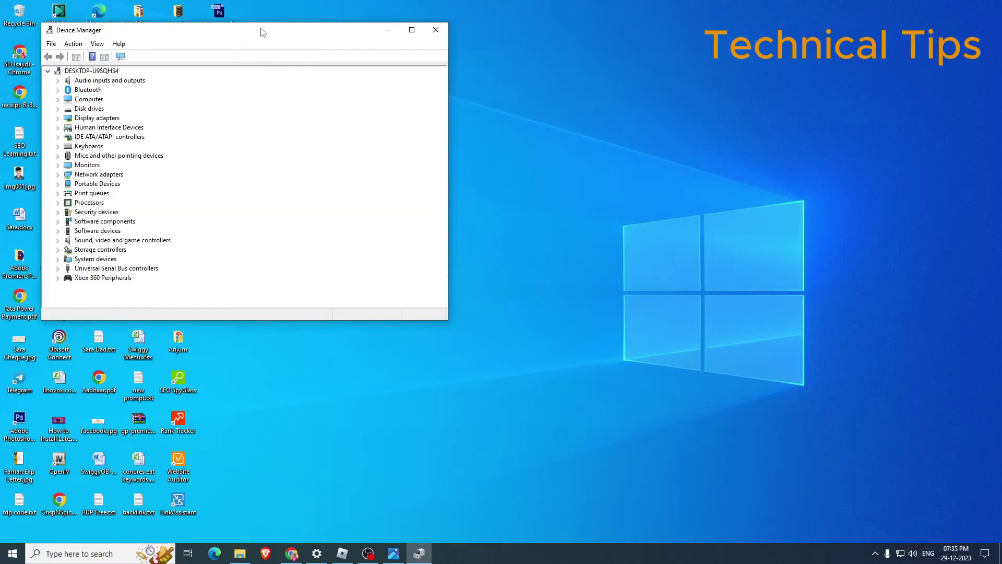
{"action": "left_click_drag", "start_coordinate": [264, 33], "coordinate": [564, 93]}
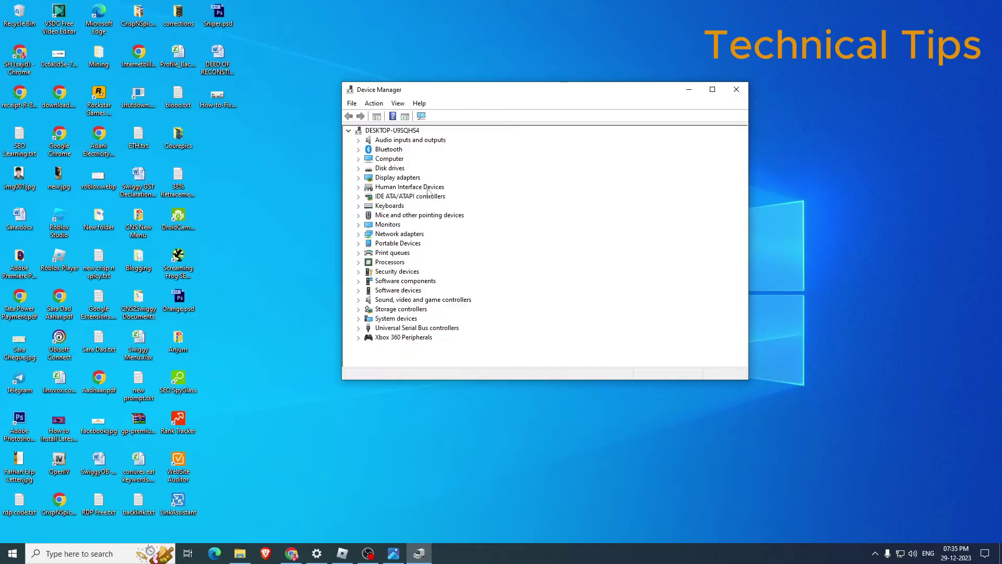
{"action": "left_click", "coordinate": [359, 178]}
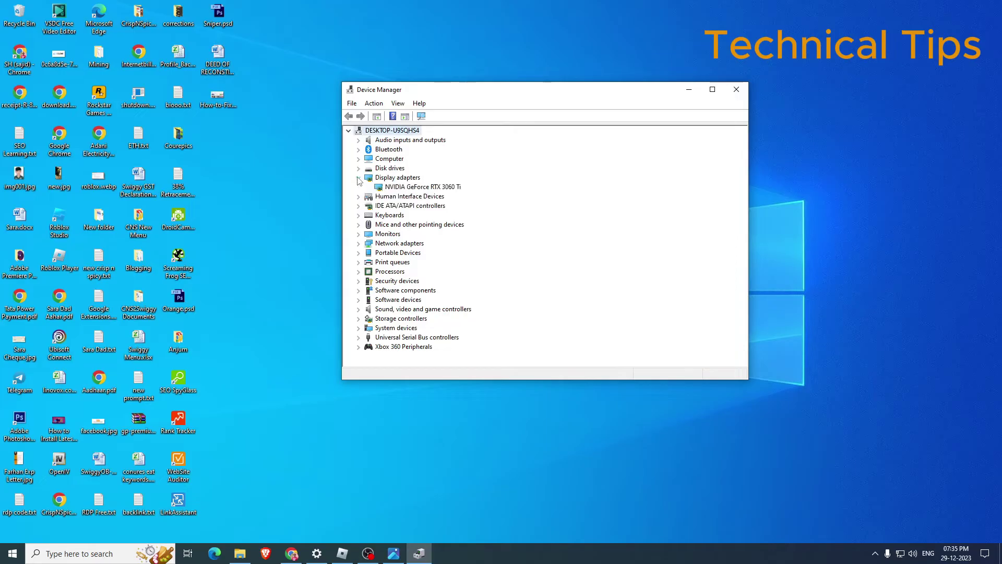
{"action": "left_click", "coordinate": [427, 190]}
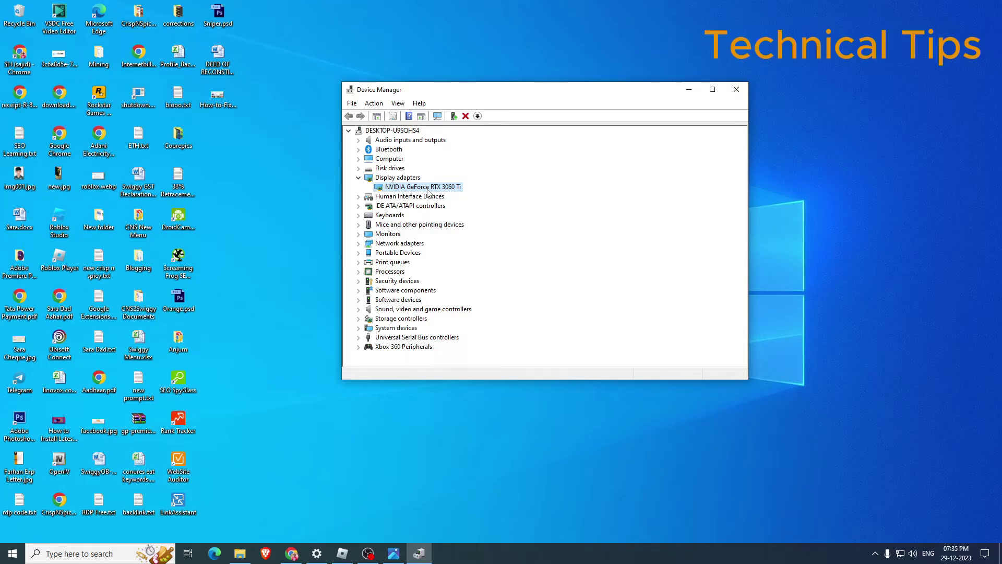
Step: Search automatically for an NVIDIA GeForce RTX 3060 Ti driver update, then close the update window
{"action": "right_click", "coordinate": [428, 193]}
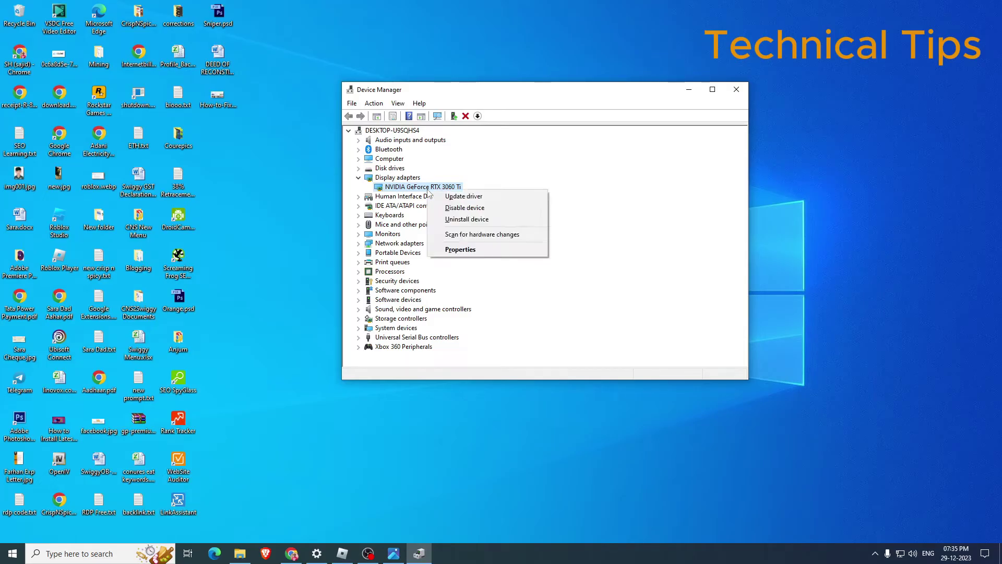
{"action": "left_click", "coordinate": [467, 198]}
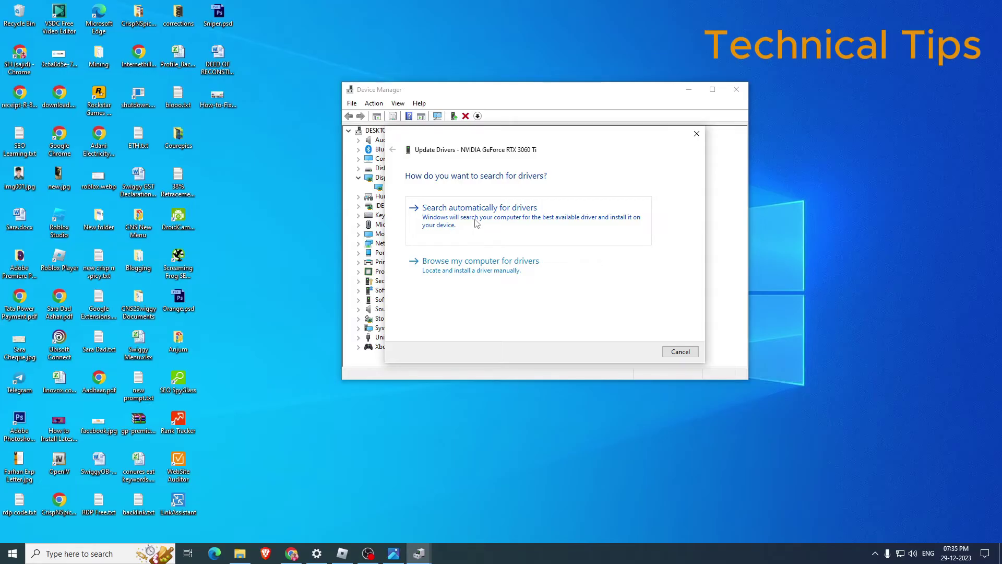
{"action": "left_click", "coordinate": [476, 223]}
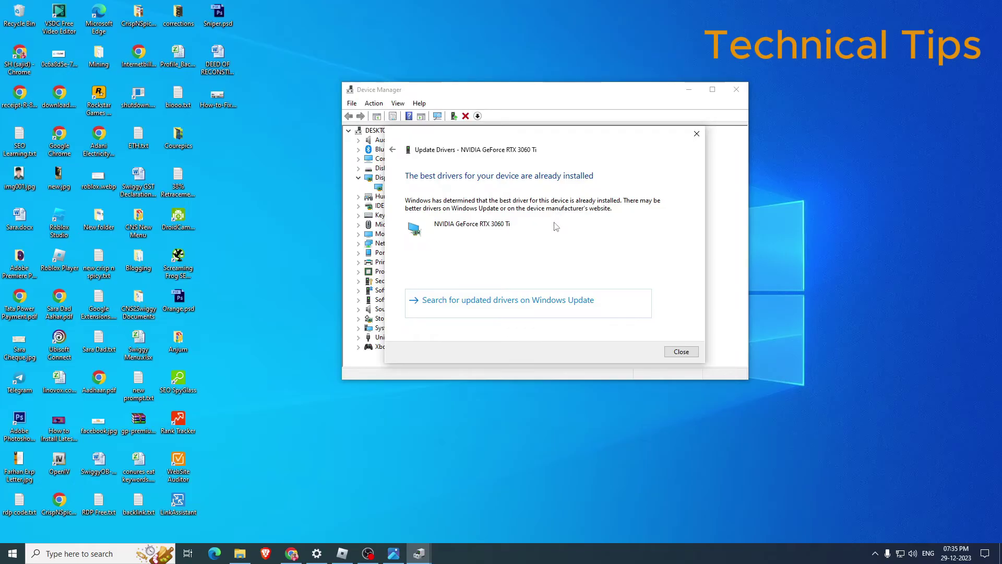
{"action": "key", "text": "Escape"}
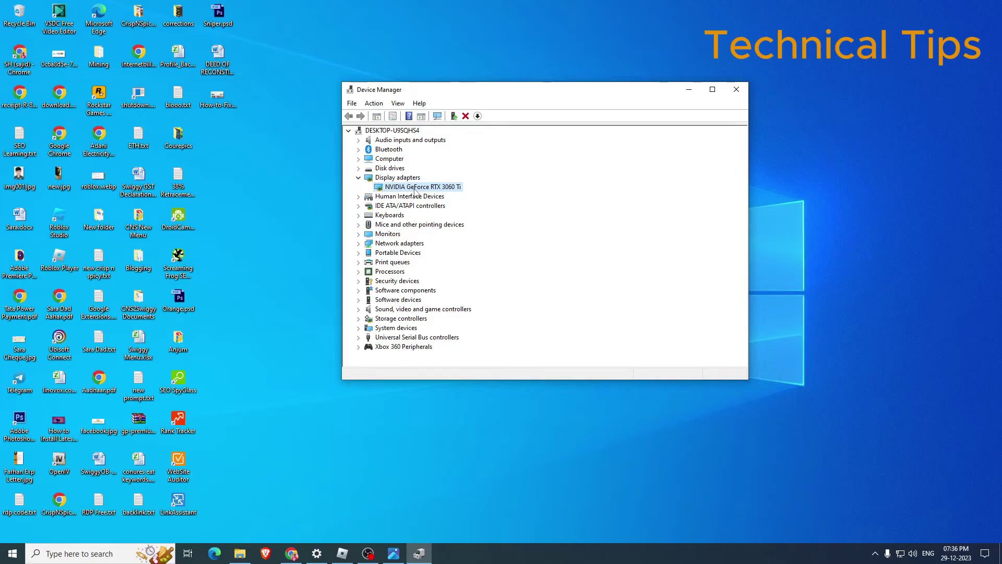
Step: Close Device Manager and return to the desktop
{"action": "key", "text": "super"}
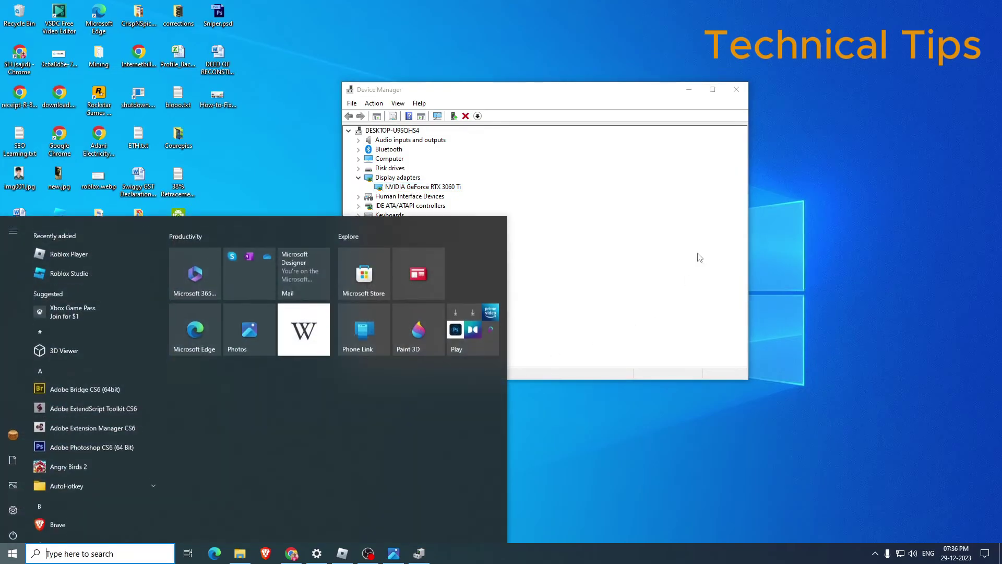
{"action": "left_click", "coordinate": [736, 90]}
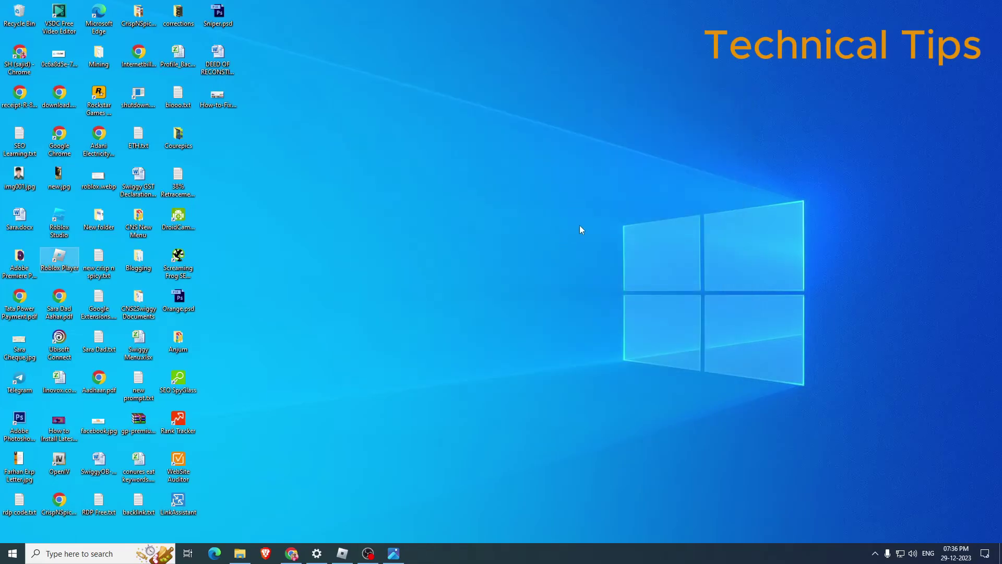
{"action": "key", "text": "super"}
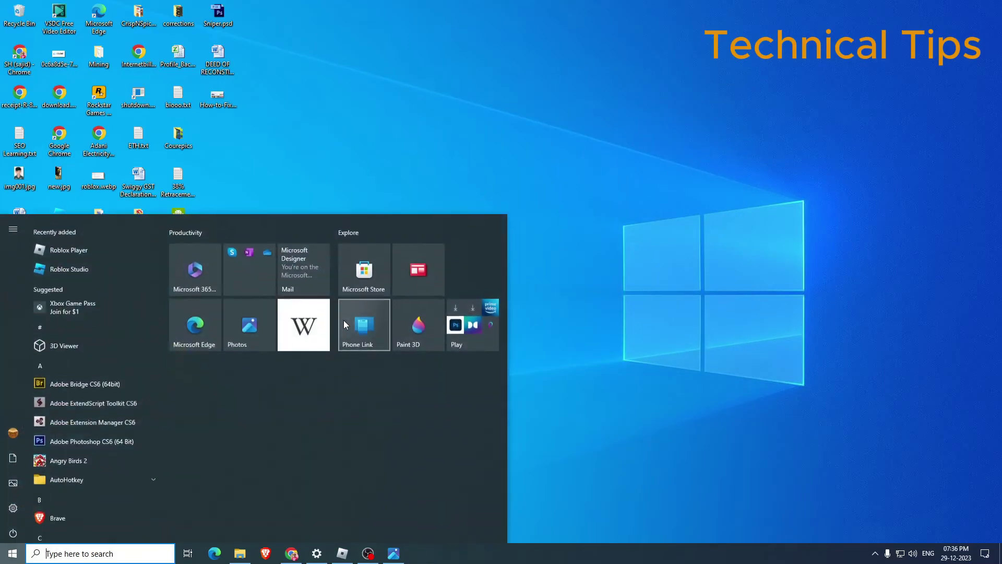
{"action": "left_click", "coordinate": [583, 324]}
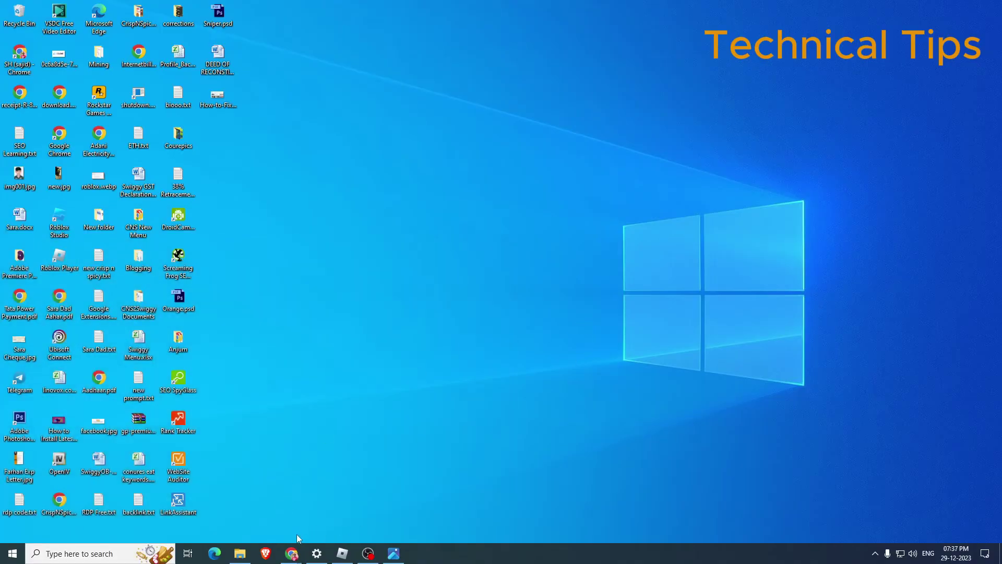
Step: Search Google for 'nvidia' in Chrome and open the NVIDIA Driver Downloads result
{"action": "mouse_move", "coordinate": [291, 554]}
{"action": "left_click", "coordinate": [361, 514]}
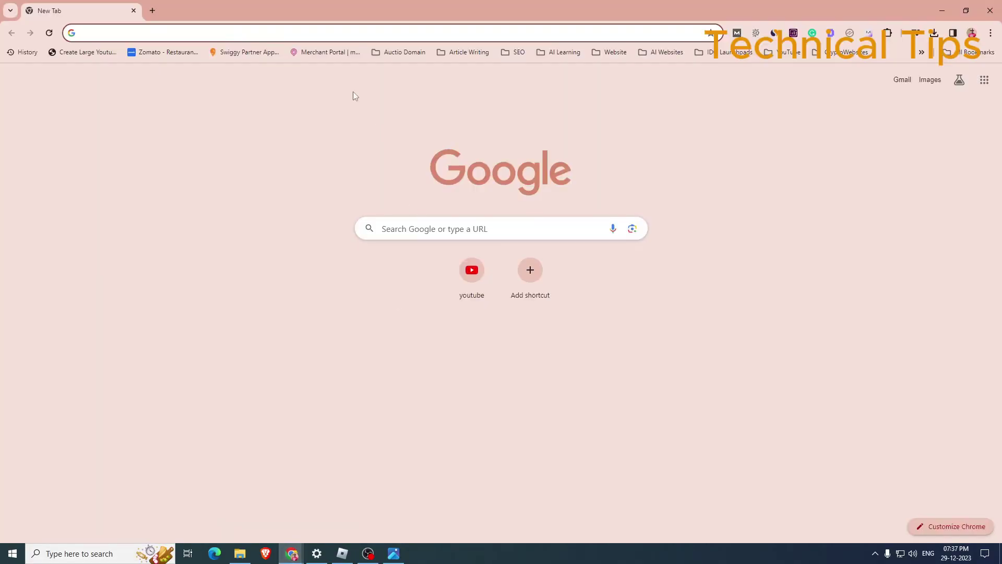
{"action": "left_click", "coordinate": [333, 32]}
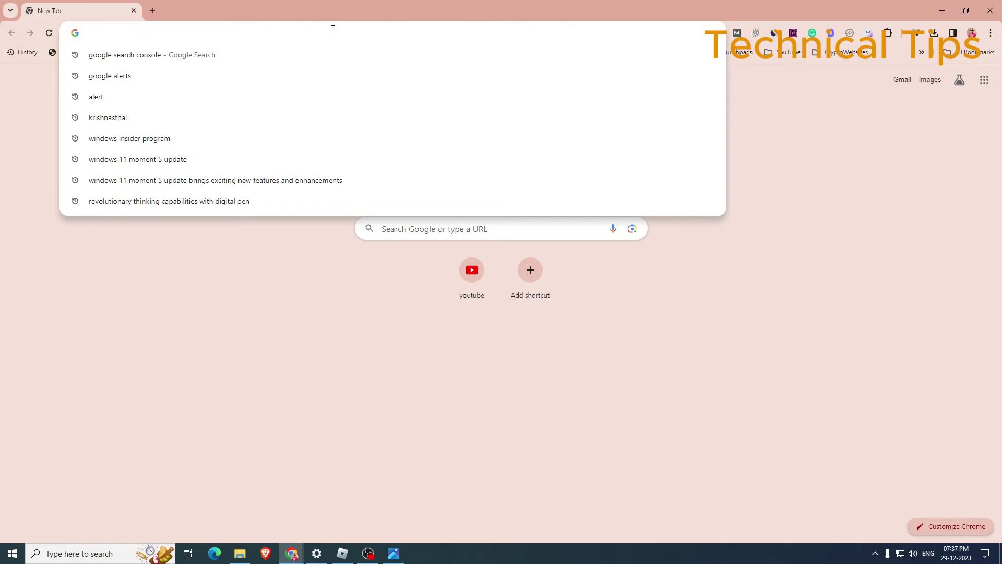
{"action": "type", "text": "nvidi"}
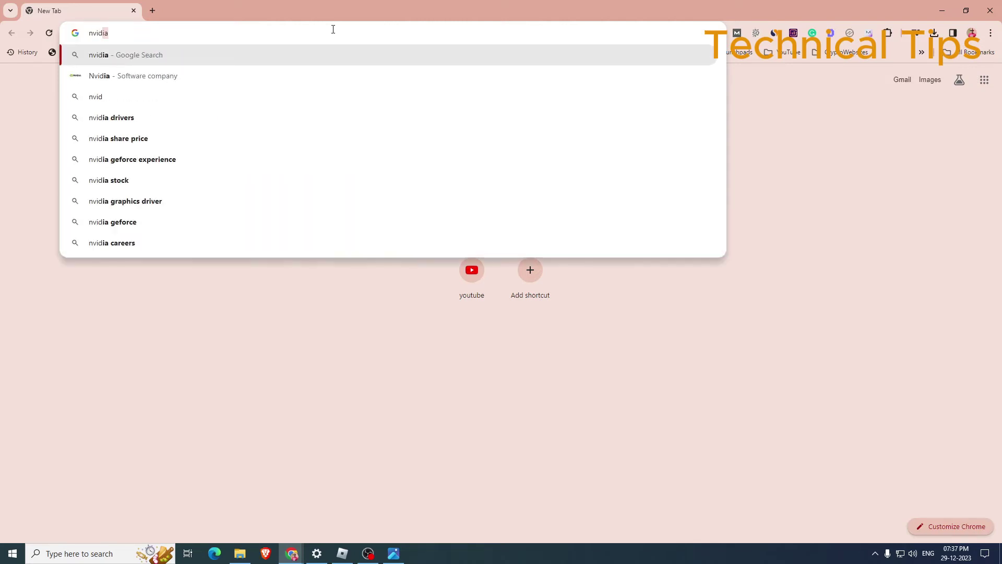
{"action": "type", "text": "a"}
{"action": "key", "text": "Return"}
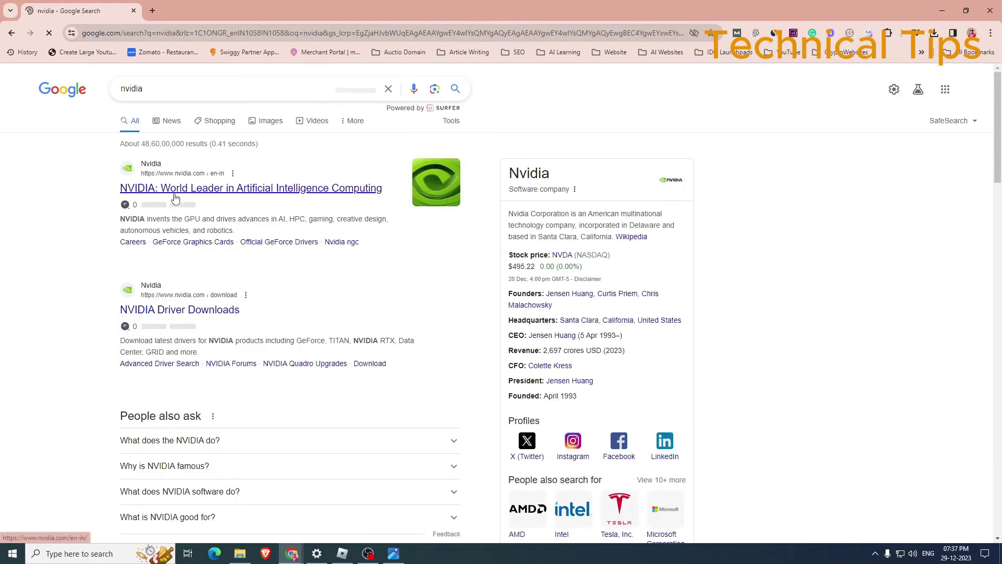
{"action": "left_click", "coordinate": [176, 312]}
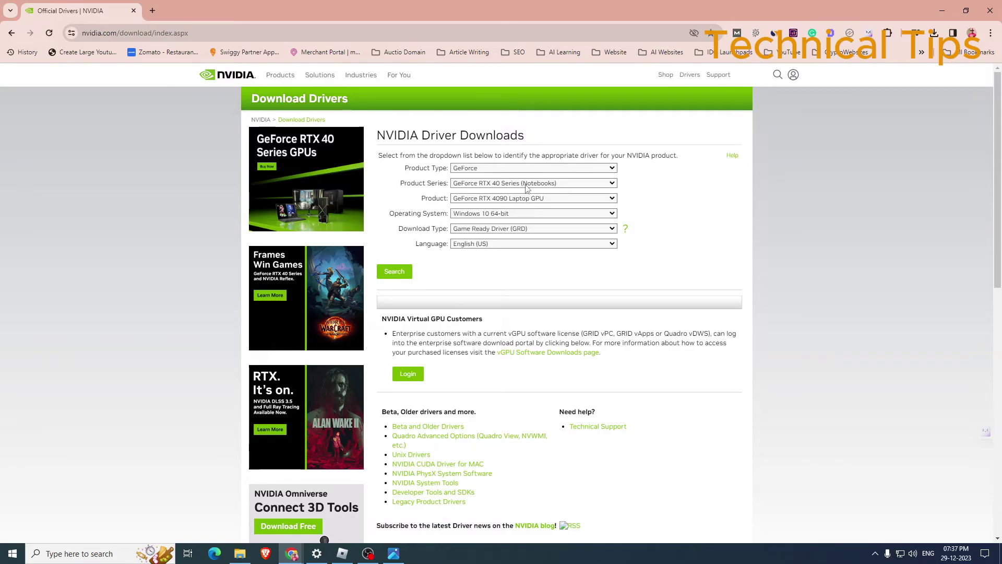
Step: Reopen Device Manager from the Start menu, expand Display adapters, and place it beside the browser
{"action": "right_click", "coordinate": [18, 558]}
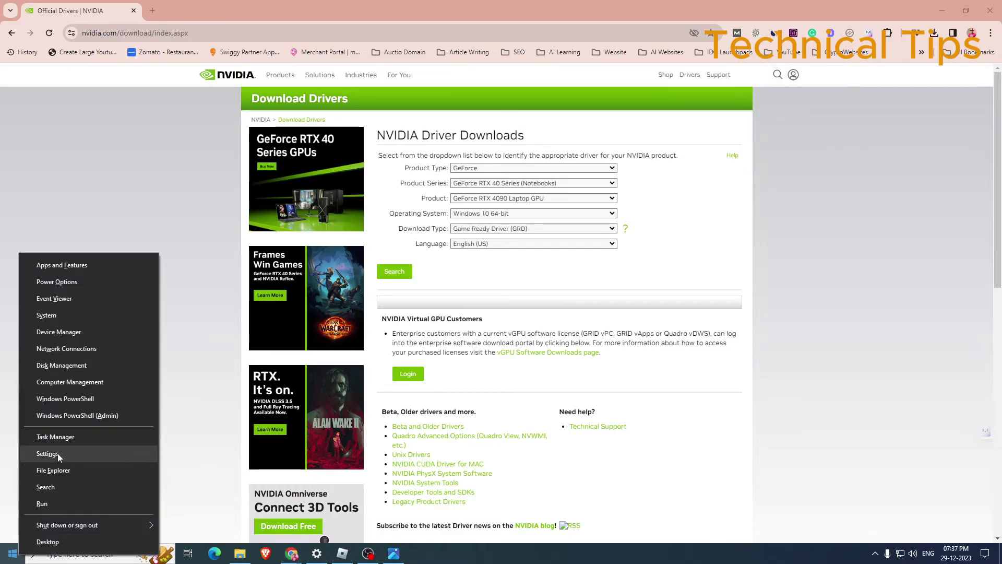
{"action": "left_click", "coordinate": [57, 333]}
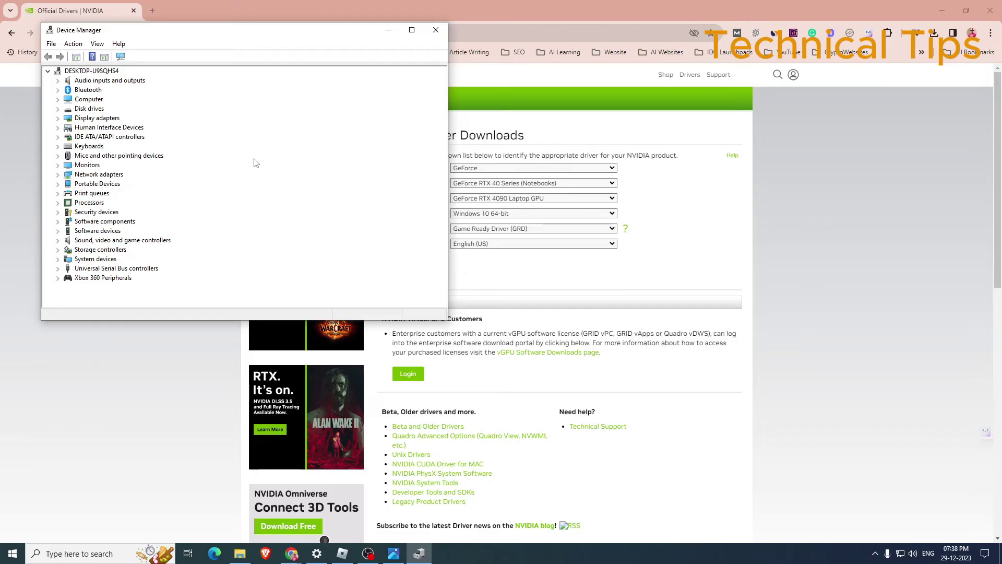
{"action": "left_click", "coordinate": [58, 119]}
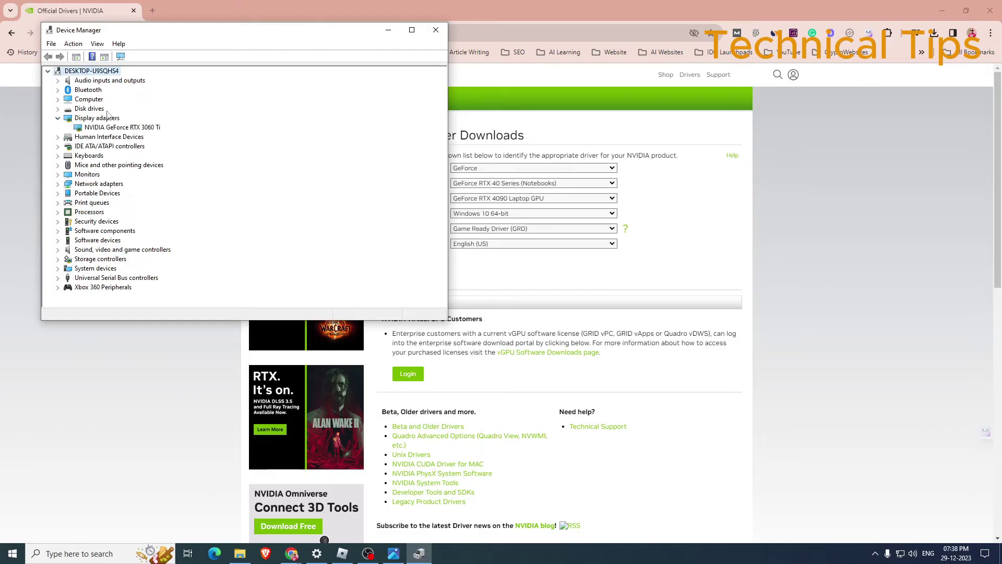
{"action": "left_click_drag", "start_coordinate": [291, 34], "coordinate": [225, 47]}
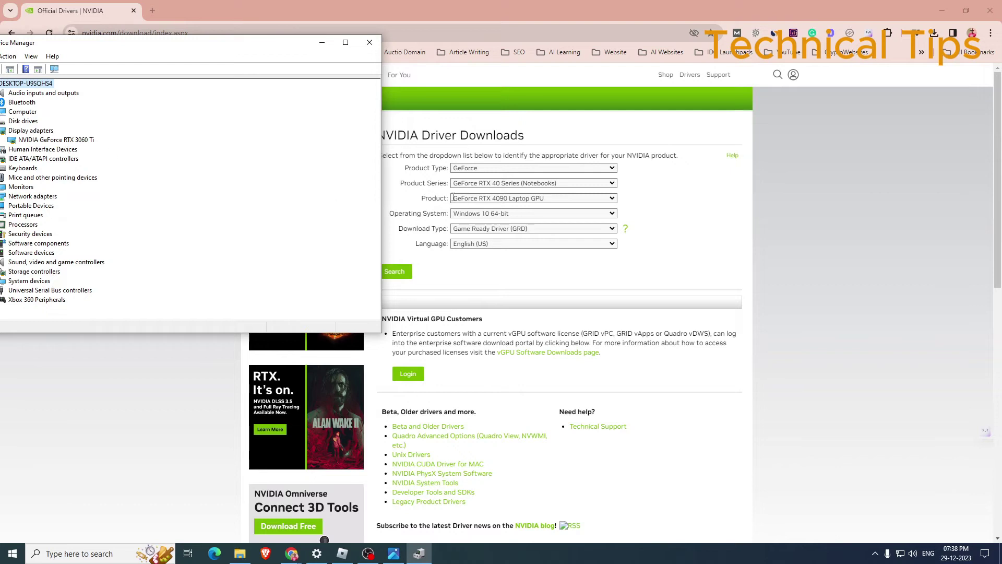
Step: Set NVIDIA's driver form to GeForce RTX 30 Series with Game Ready Driver (GRD)
{"action": "left_click", "coordinate": [535, 186]}
{"action": "left_click", "coordinate": [536, 186]}
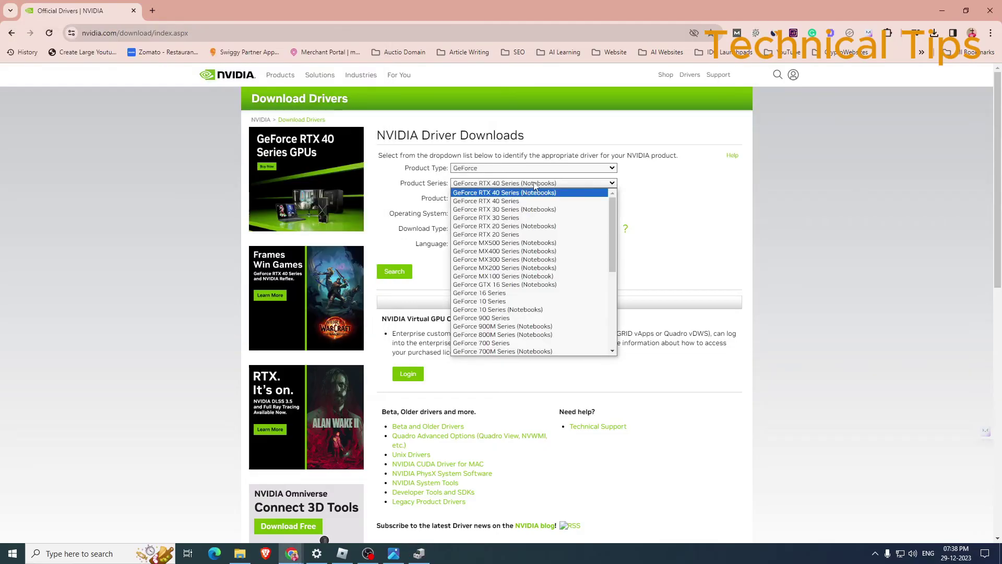
{"action": "left_click", "coordinate": [530, 219]}
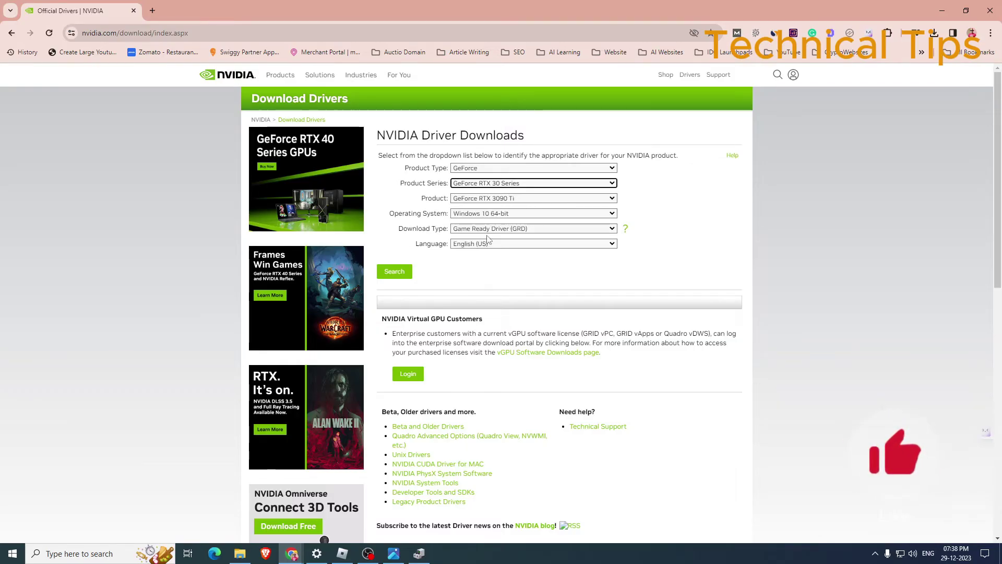
{"action": "left_click", "coordinate": [530, 230]}
{"action": "left_click", "coordinate": [530, 233]}
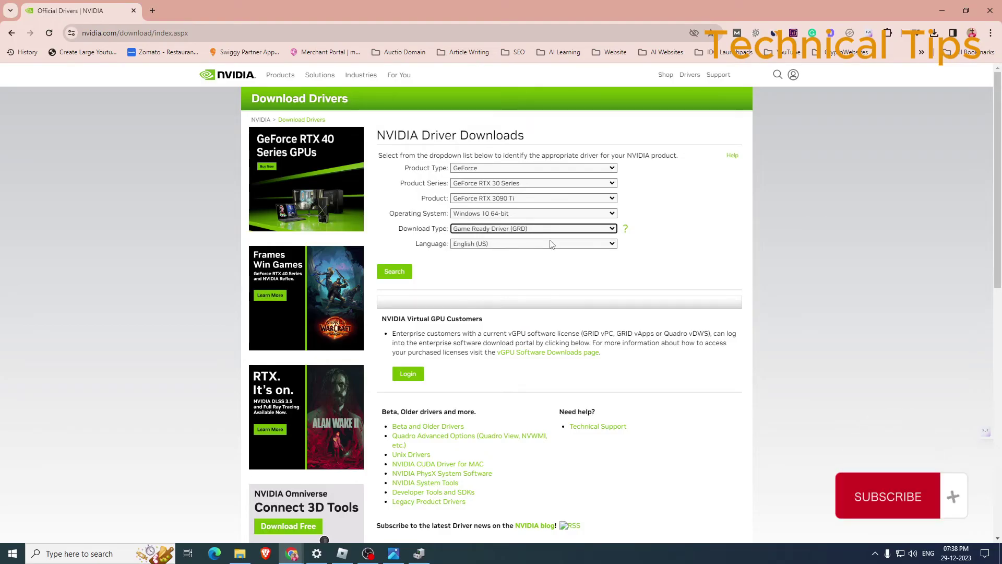
Step: Search for the matching driver (546.33, 669.39 MB) and bring Device Manager fully on screen
{"action": "left_click", "coordinate": [402, 278]}
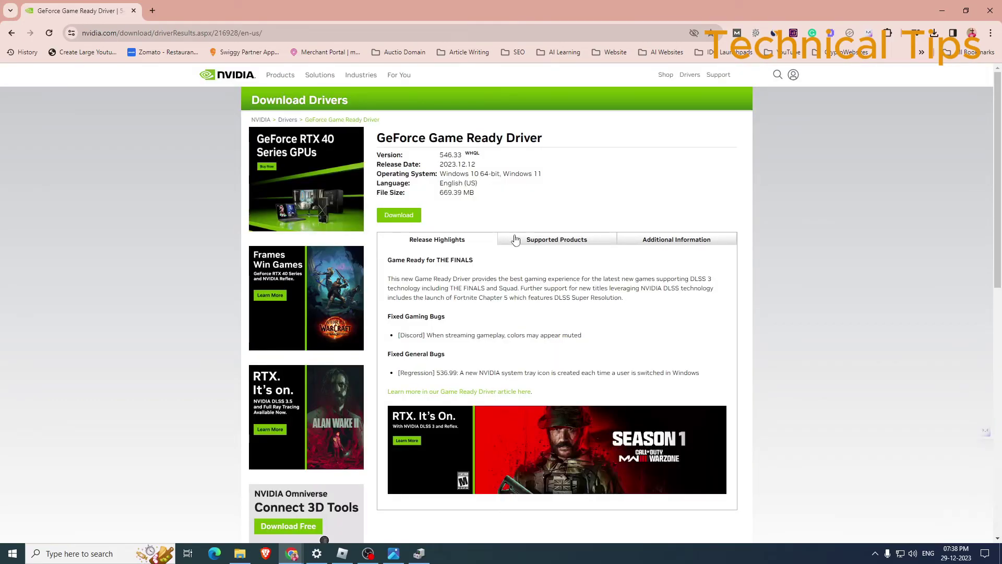
{"action": "left_click", "coordinate": [423, 556]}
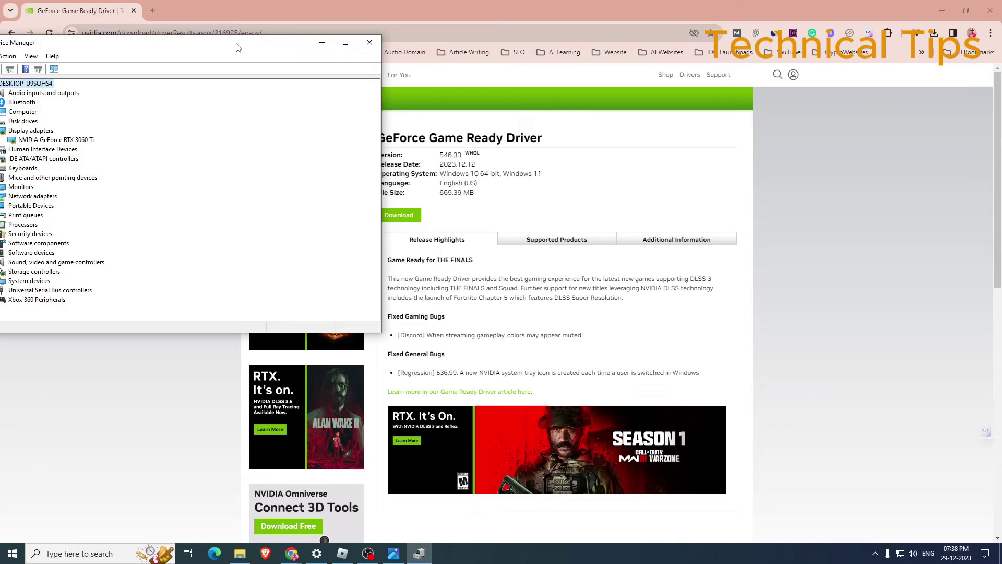
{"action": "left_click_drag", "start_coordinate": [235, 47], "coordinate": [265, 46]}
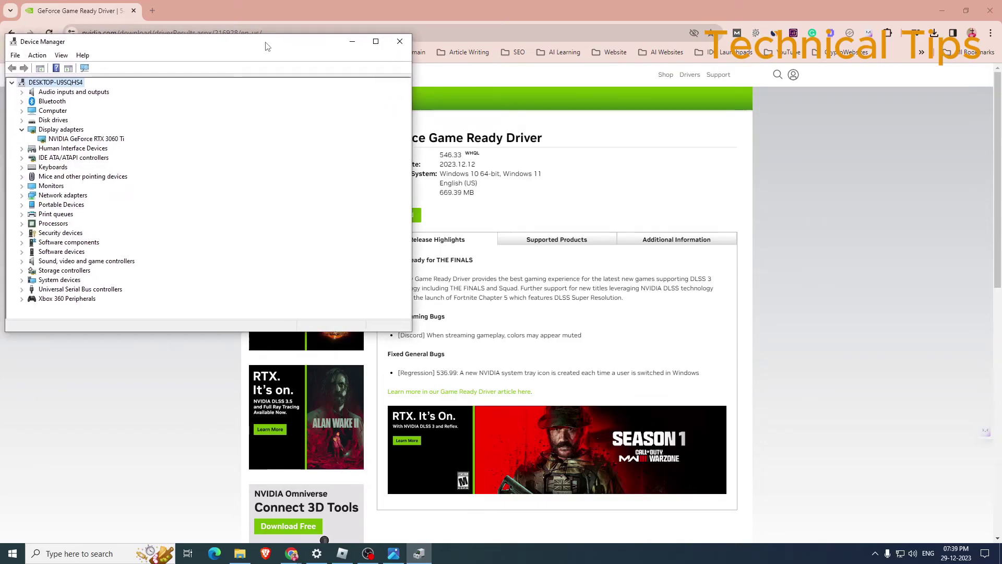
Step: Check the RTX 3060 Ti's Driver tab showing version 31.0.15.3623, then return to Chrome
{"action": "left_click", "coordinate": [100, 140]}
{"action": "right_click", "coordinate": [100, 140]}
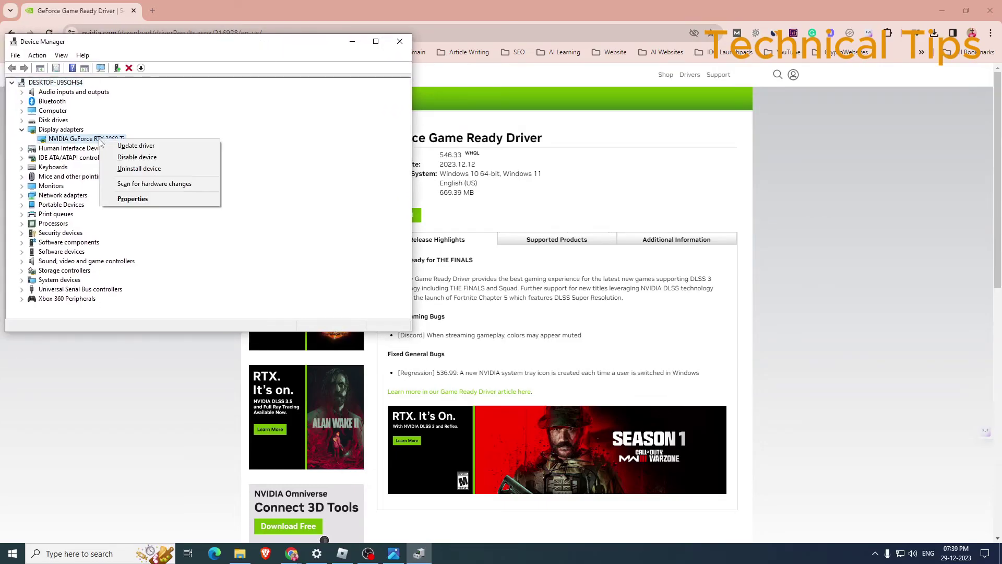
{"action": "left_click", "coordinate": [160, 206]}
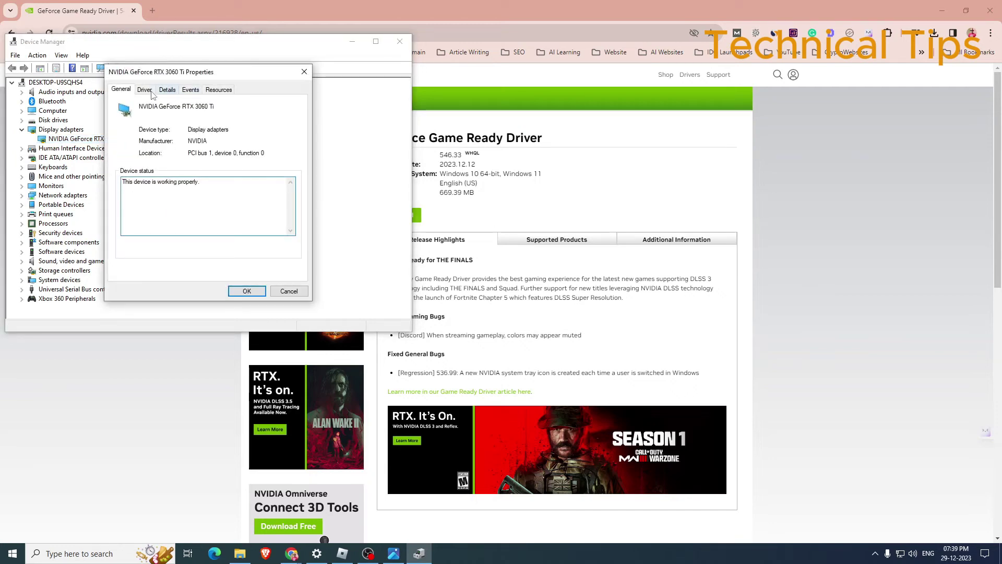
{"action": "left_click", "coordinate": [144, 89]}
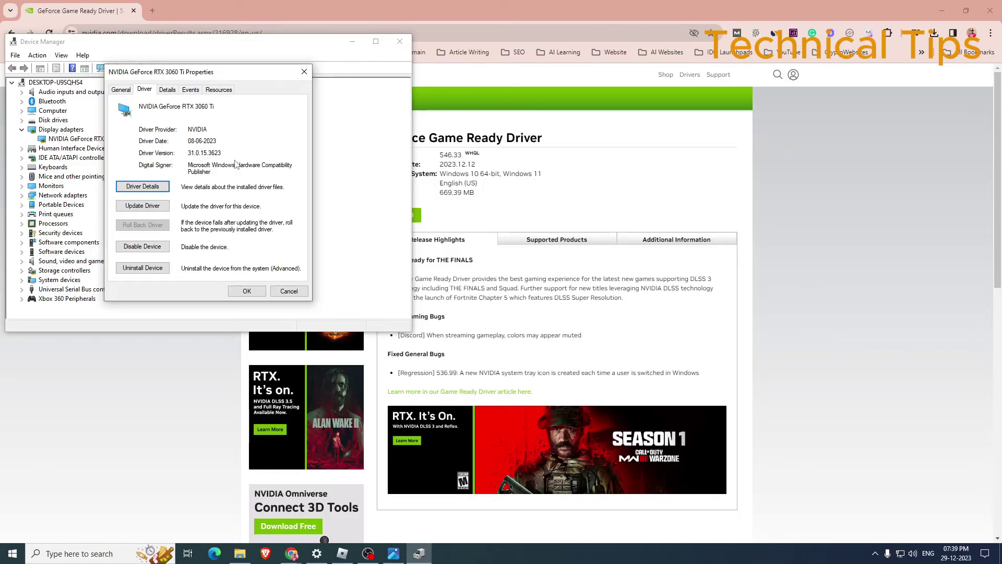
{"action": "left_click", "coordinate": [425, 156]}
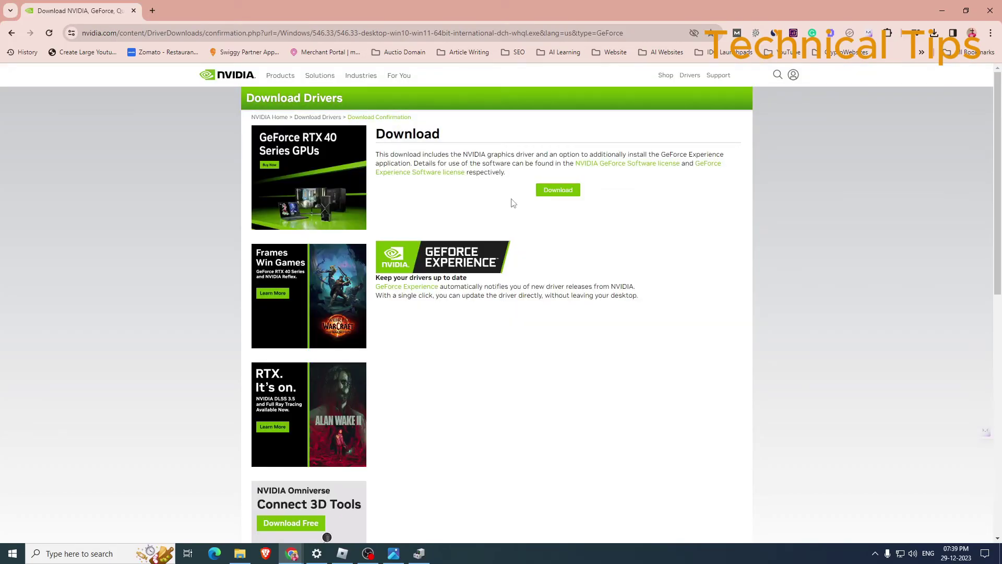
Step: Download the 669 MB 546.33 driver installer and run it from Chrome's downloads list
{"action": "left_click", "coordinate": [565, 193]}
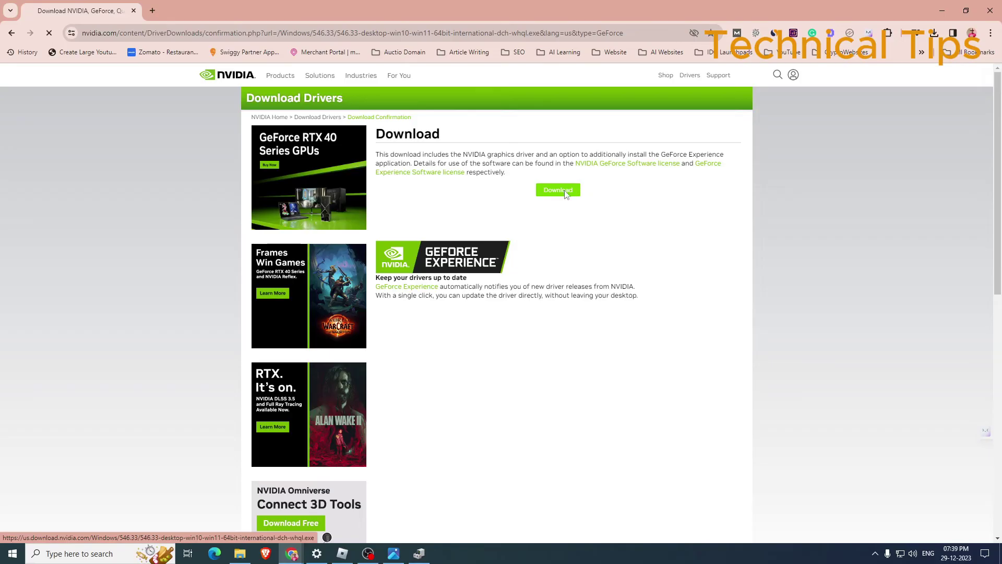
{"action": "left_click", "coordinate": [935, 34]}
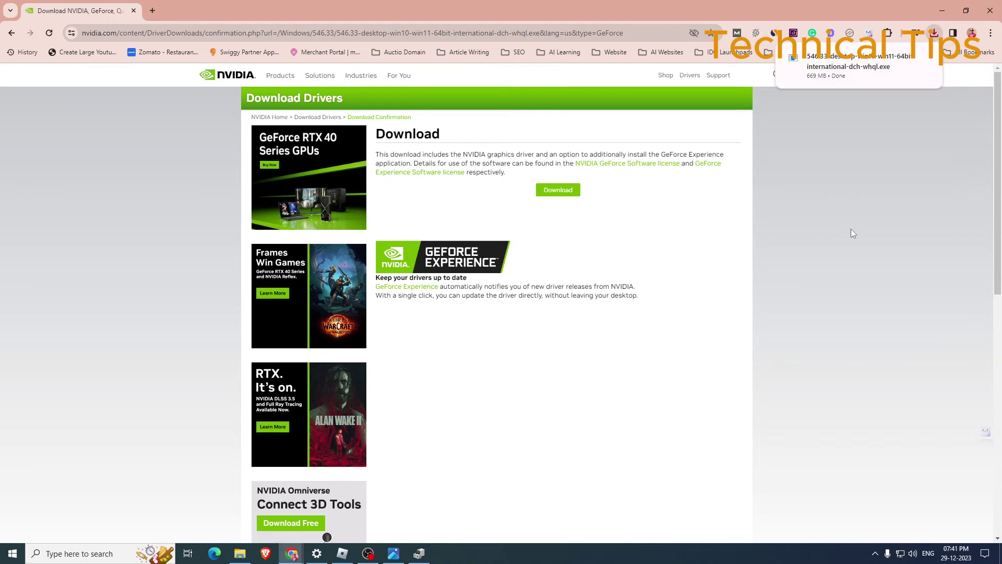
{"action": "left_click", "coordinate": [934, 35]}
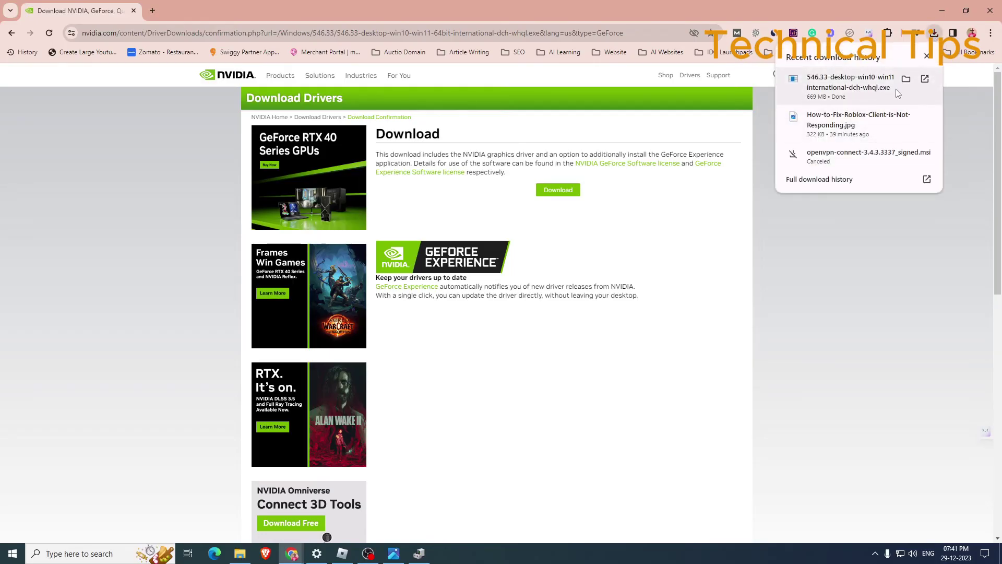
{"action": "left_click", "coordinate": [847, 84]}
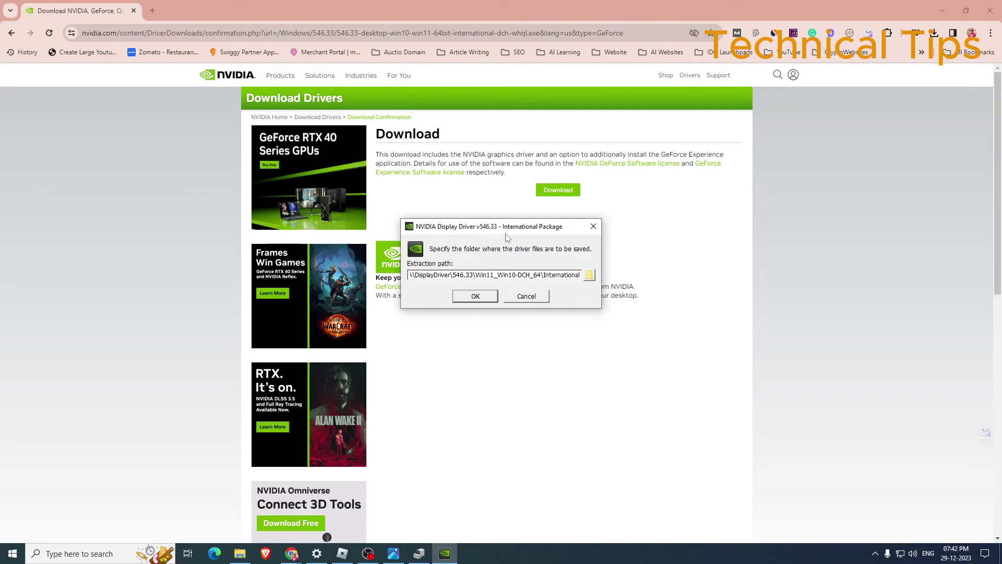
Step: Extract the 546.33 driver files to the default folder, starting the NVIDIA Graphics Driver installer
{"action": "left_click_drag", "start_coordinate": [507, 232], "coordinate": [582, 354]}
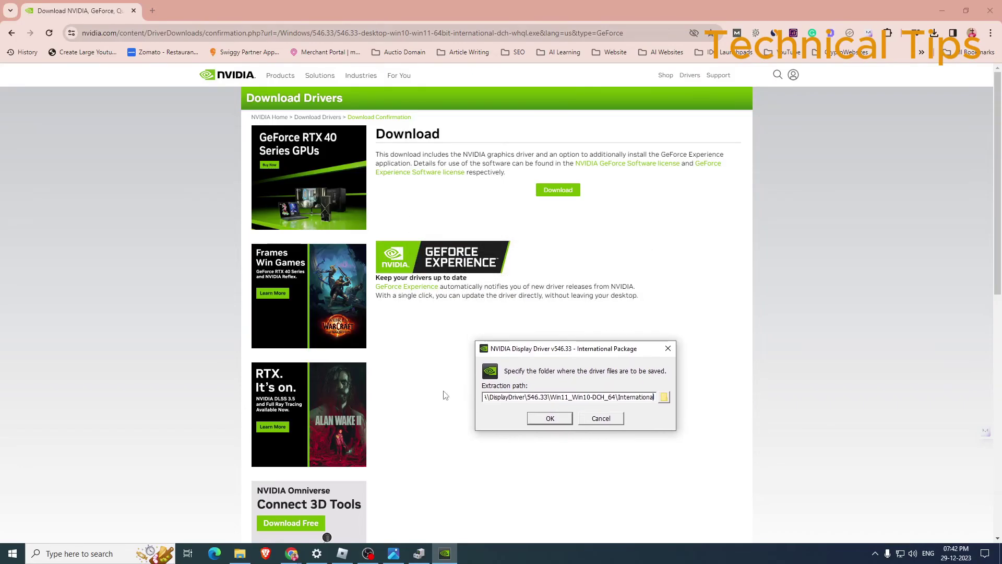
{"action": "left_click", "coordinate": [550, 420]}
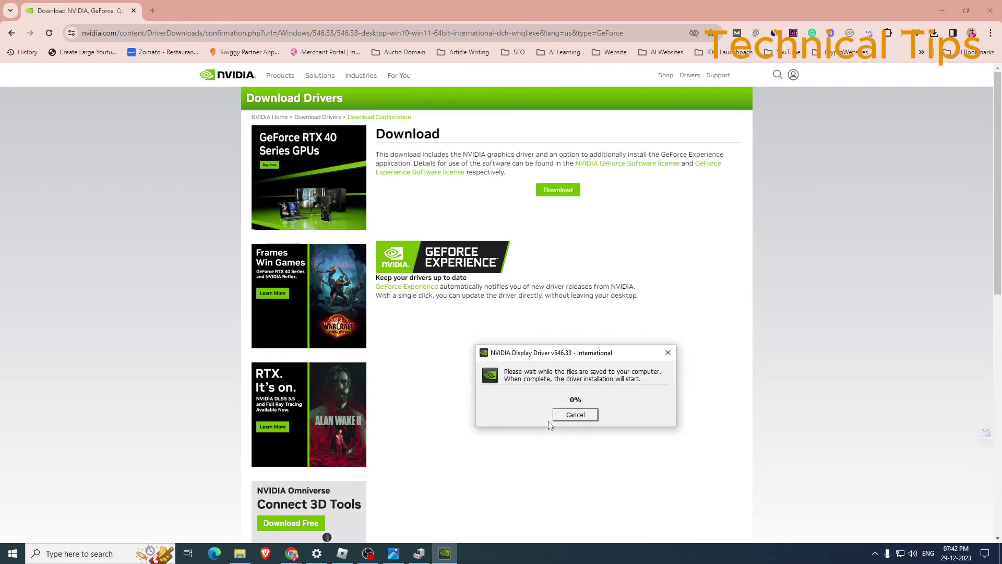
{"action": "left_click_drag", "start_coordinate": [556, 358], "coordinate": [537, 318]}
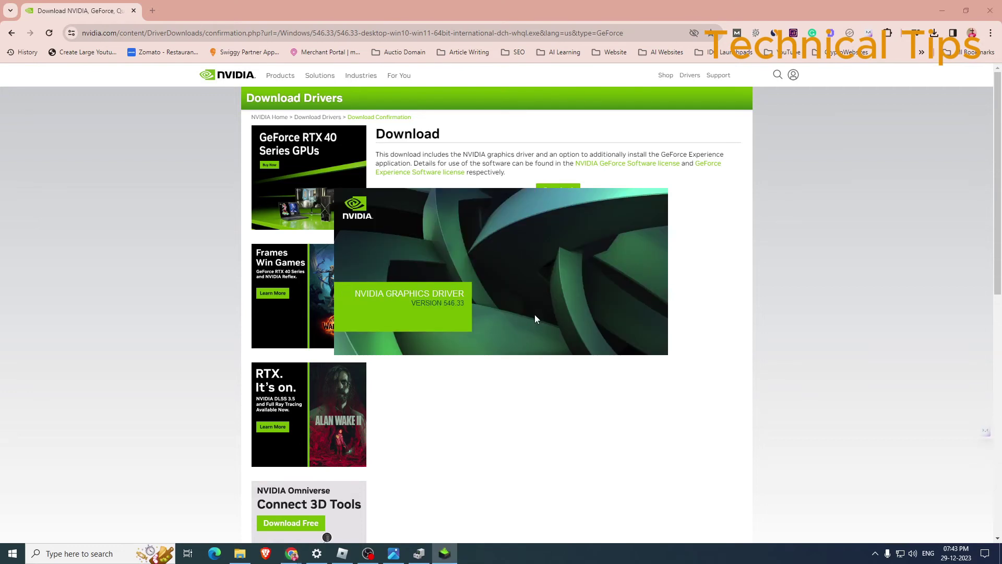
Step: Recheck the RTX 3060 Ti's driver in its Device Manager properties
{"action": "left_click", "coordinate": [419, 553]}
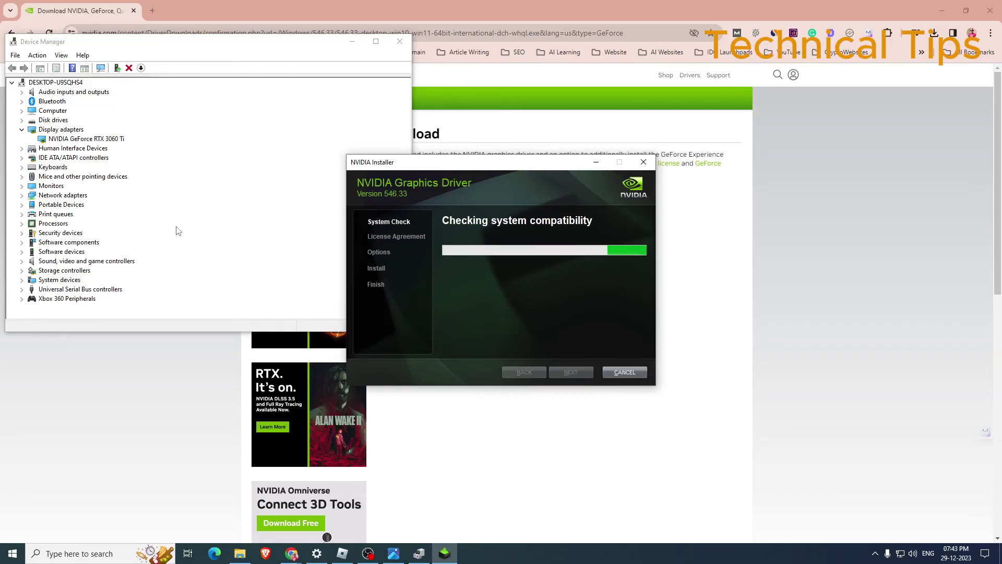
{"action": "double_click", "coordinate": [106, 139]}
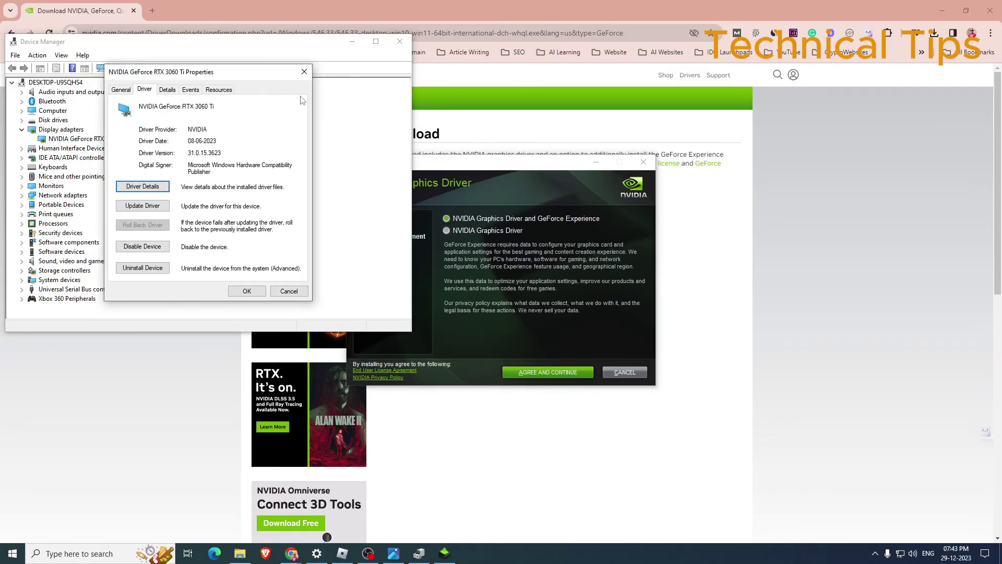
{"action": "left_click", "coordinate": [304, 72]}
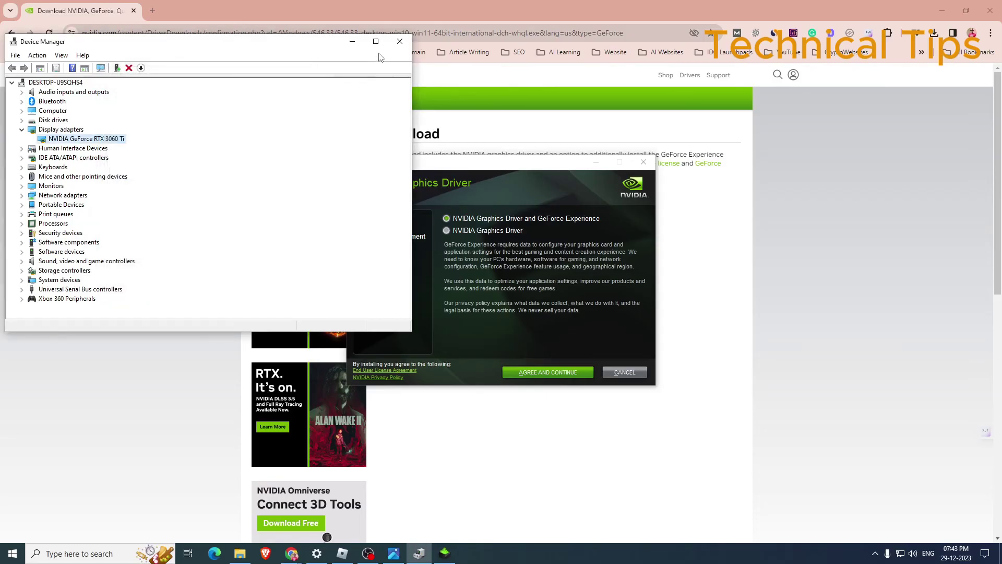
Step: Close Device Manager, accept the NVIDIA license, and install driver 546.33 with Express
{"action": "left_click", "coordinate": [399, 42]}
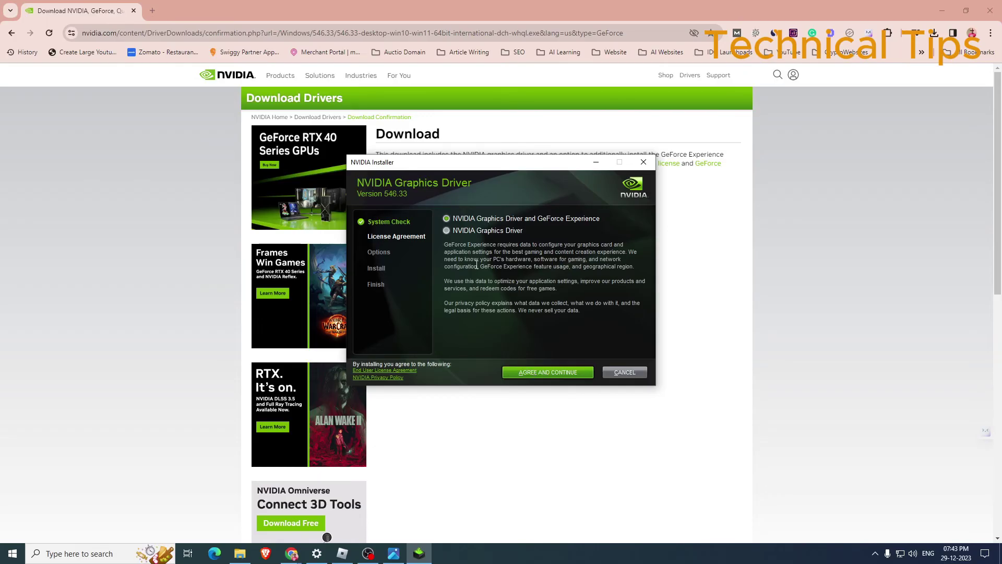
{"action": "left_click", "coordinate": [543, 372]}
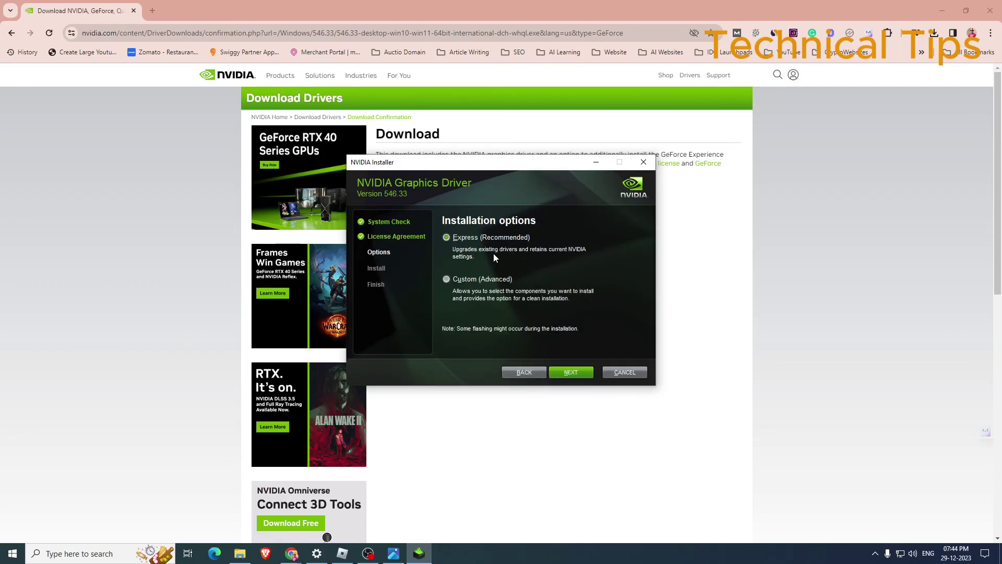
{"action": "left_click", "coordinate": [569, 375]}
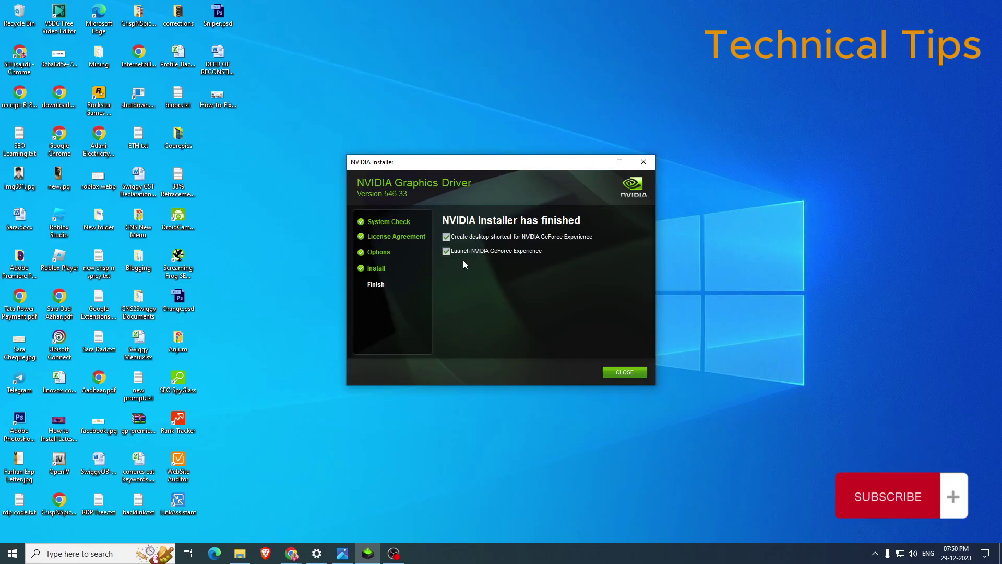
Step: Untick both GeForce Experience options and close the finished 546.33 installer
{"action": "left_click", "coordinate": [446, 251]}
{"action": "left_click", "coordinate": [446, 237]}
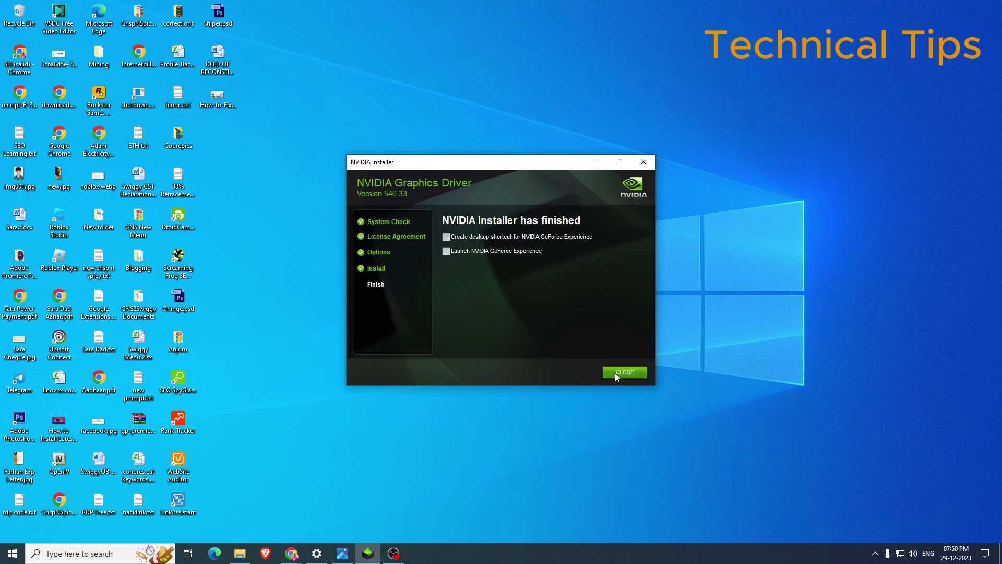
{"action": "left_click", "coordinate": [633, 373]}
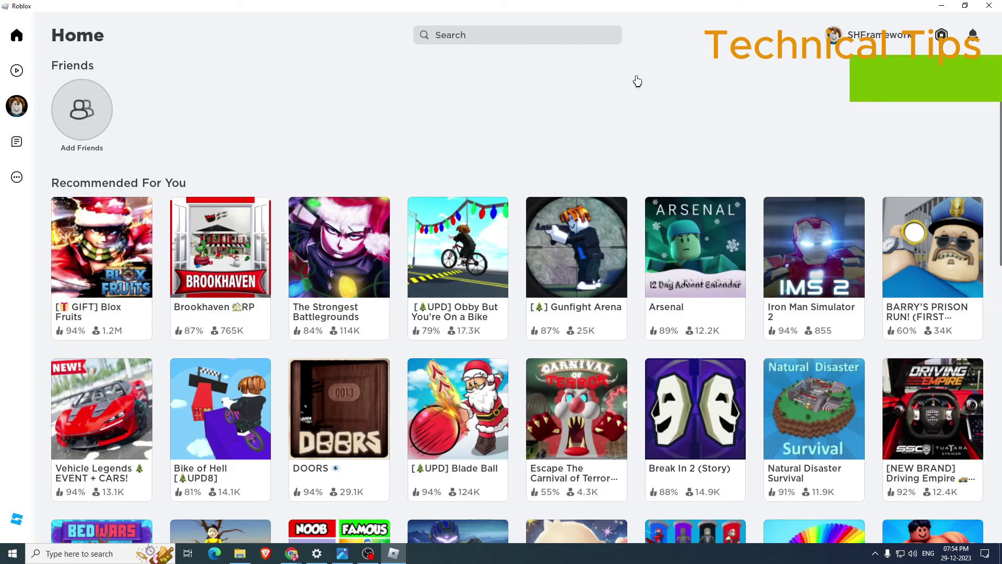
Step: Activate Roblox's search bar, then minimize the Roblox Home window
{"action": "left_click", "coordinate": [535, 36]}
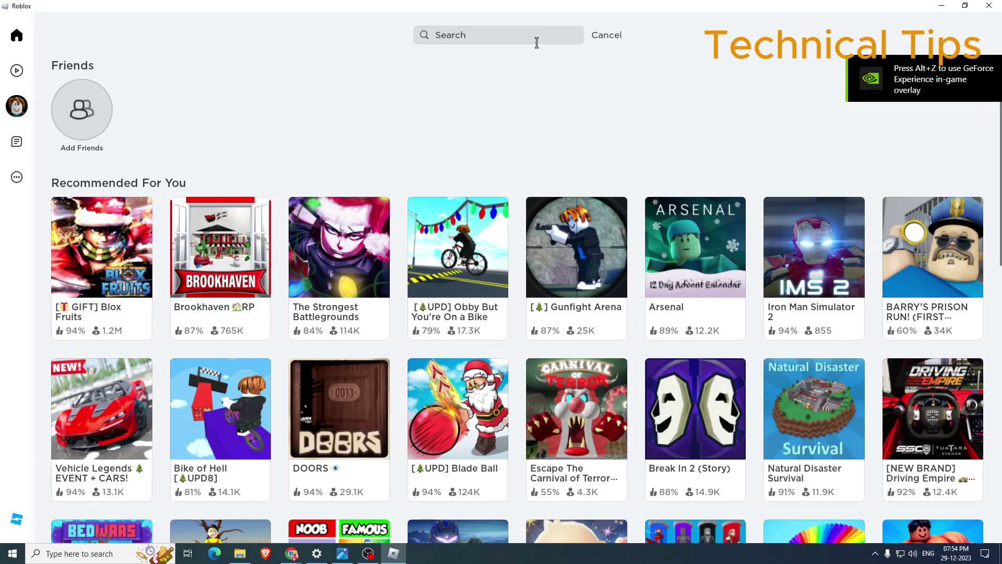
{"action": "left_click", "coordinate": [943, 6]}
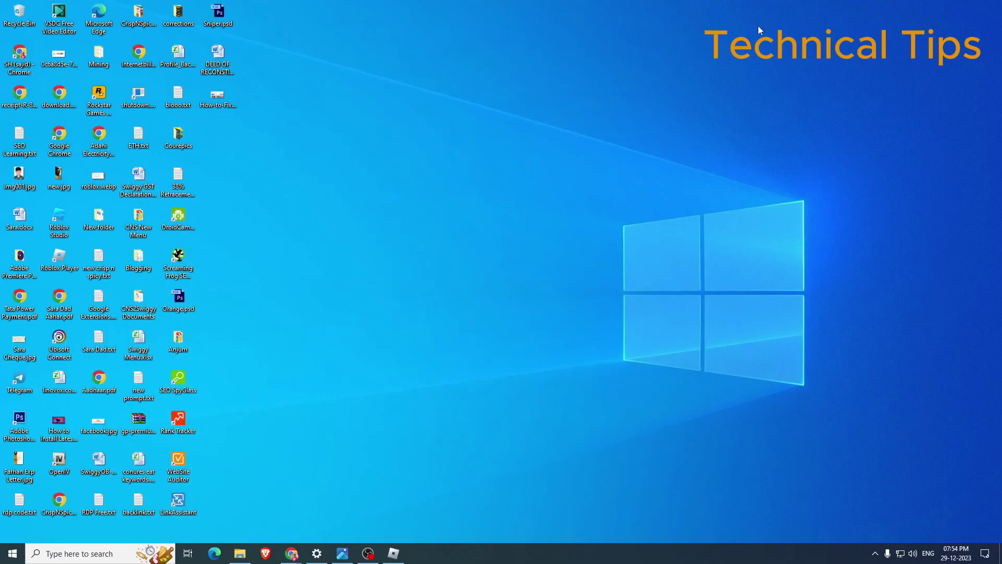